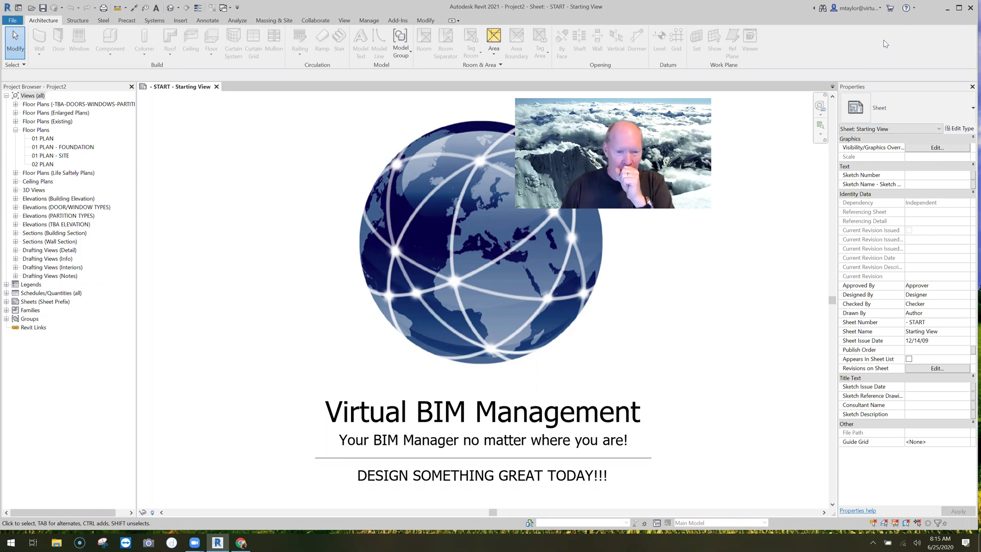
Step: Open the default 3D view and delete the house and its walkway, keeping only the site terrain
left_click(170, 8)
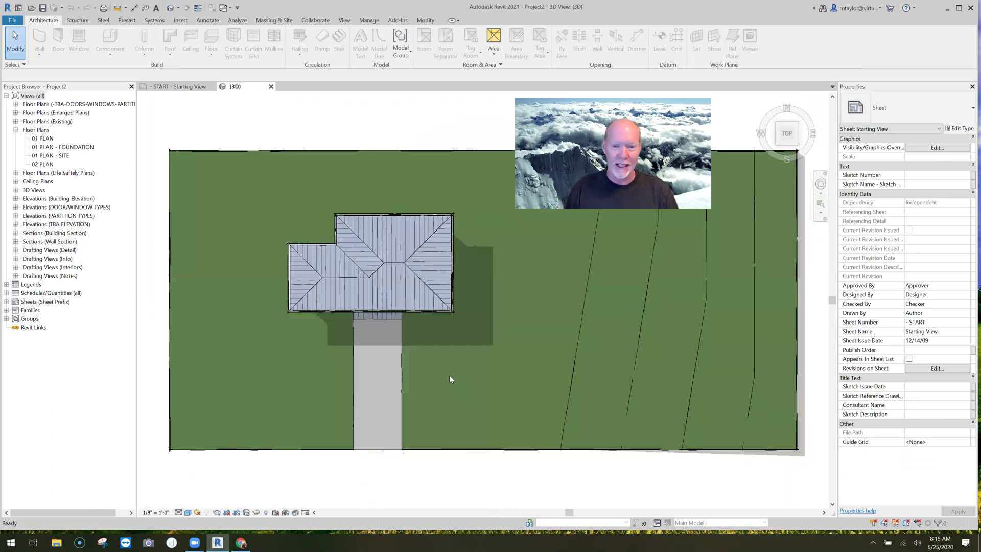
mouse_move(507, 391)
middle_mouse_down("shift")
mouse_move(498, 290)
mouse_move(475, 237)
mouse_move(442, 394)
mouse_move(507, 379)
mouse_move(542, 335)
mouse_move(562, 351)
mouse_move(581, 334)
mouse_move(565, 324)
middle_mouse_up("shift")
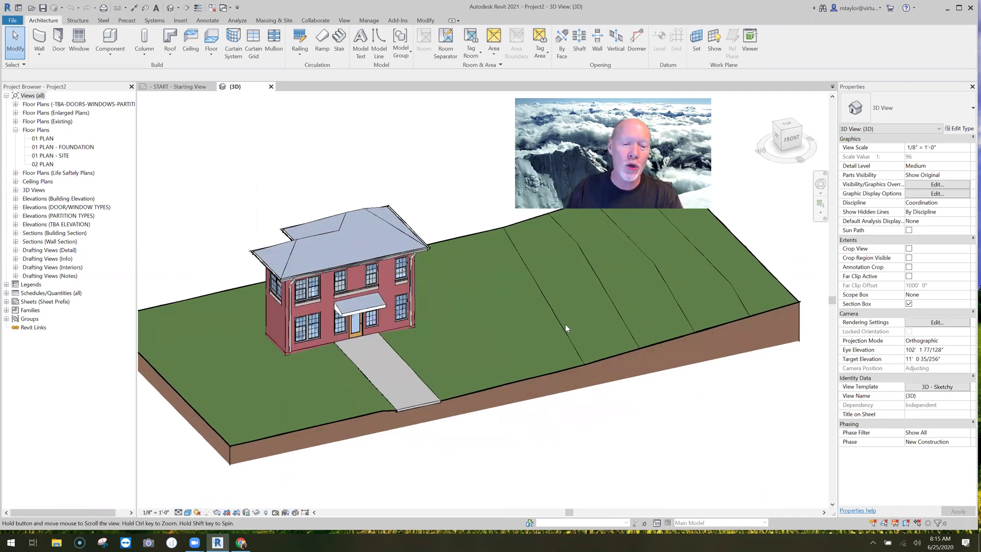
scroll(540, 327, "down", 3)
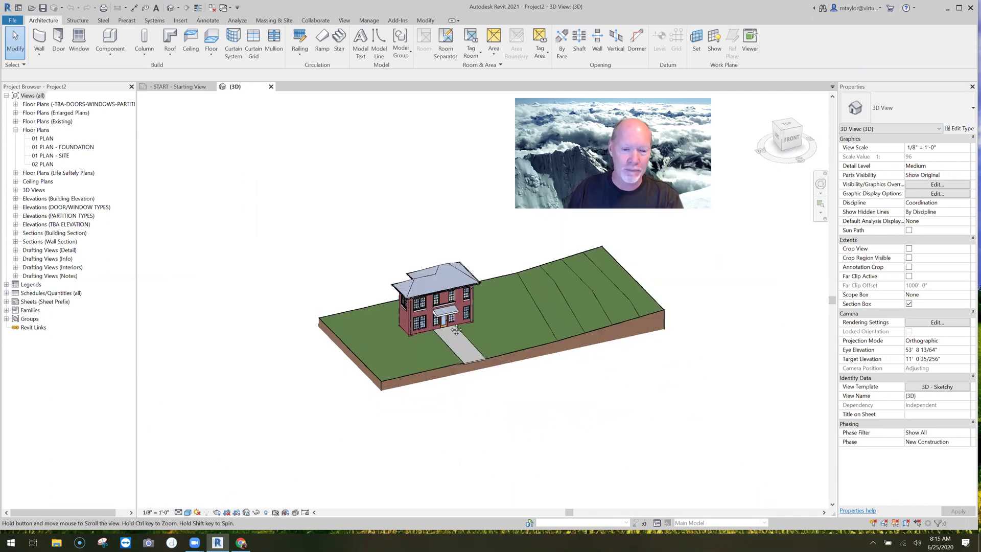
middle_click_drag(322, 300, 307, 269)
scroll(221, 185, "down", 2)
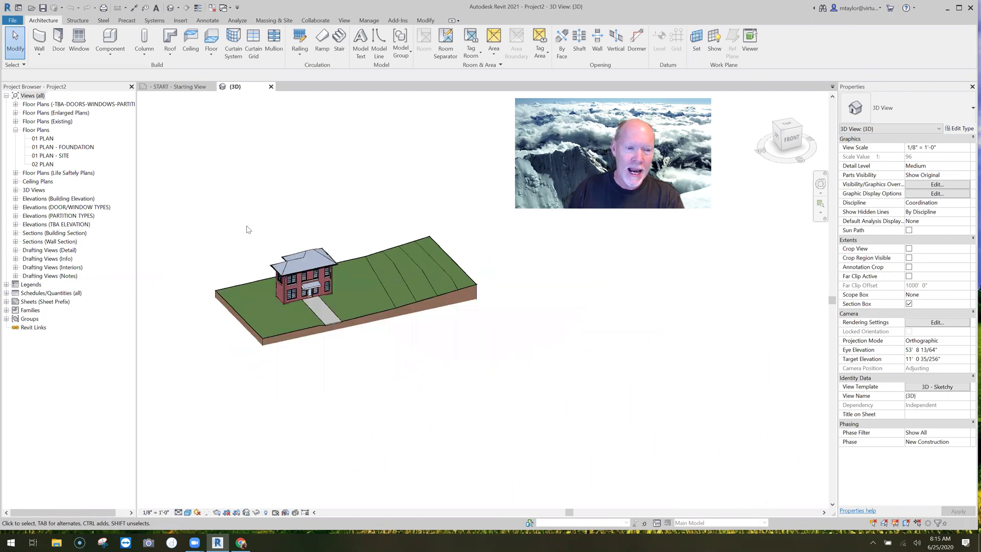
left_click_drag(402, 348, 475, 377)
key("Delete")
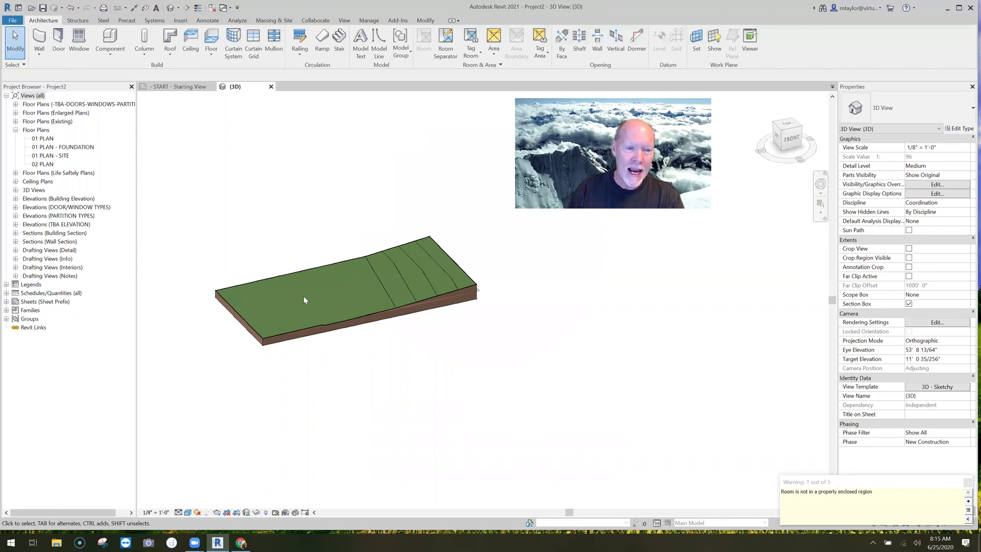
scroll(305, 295, "up", 3)
scroll(305, 297, "down", 2)
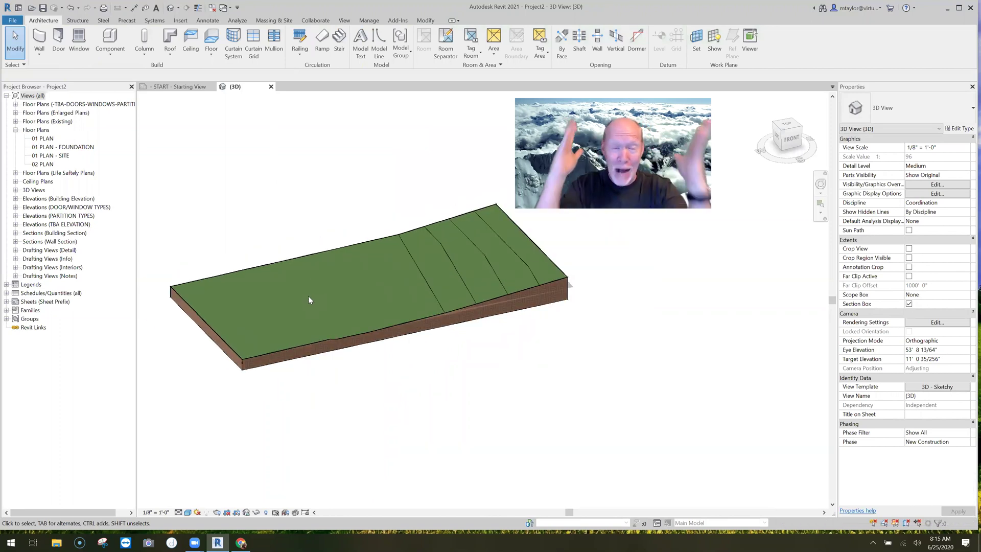
Step: Open the 01 PLAN floor plan and move the A202 elevation marker farther south, away from the section marker
left_click(43, 139)
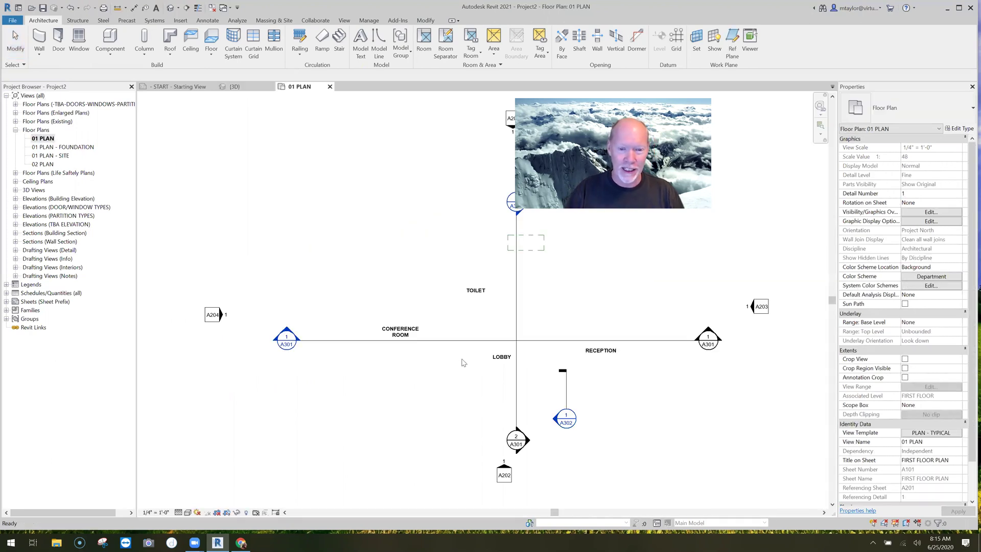
scroll(322, 360, "down", 1)
middle_click_drag(449, 358, 369, 338)
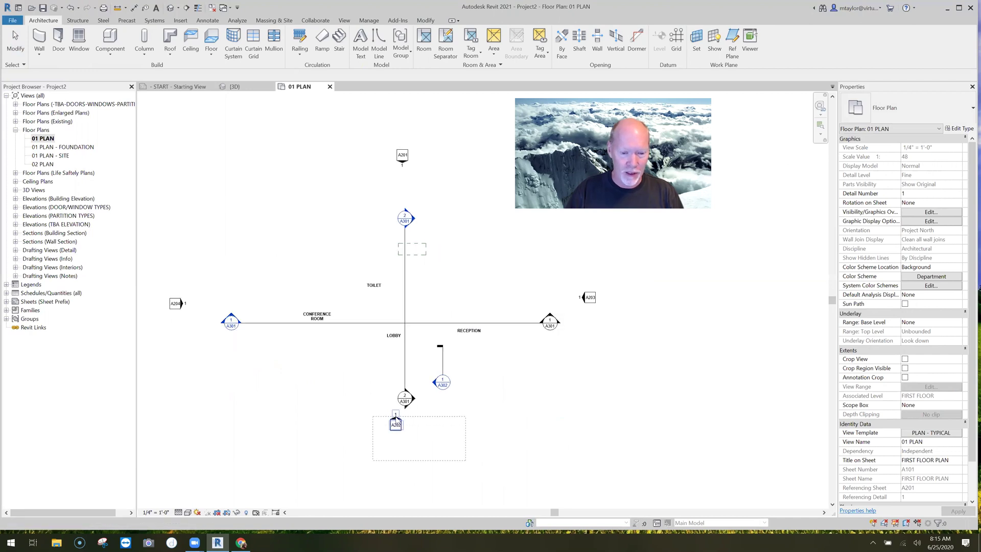
left_click(395, 415)
left_click_drag(396, 415, 400, 438)
left_click(196, 177)
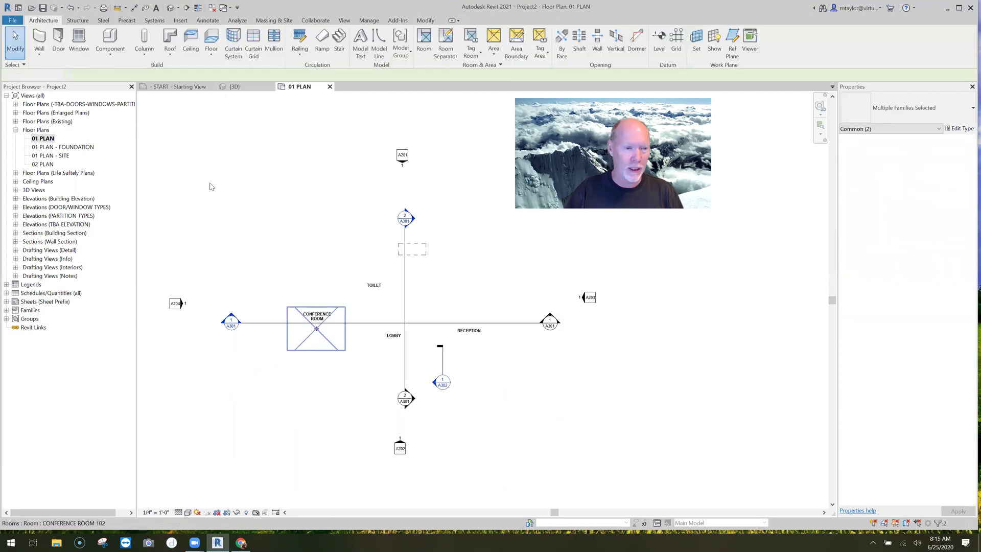
Step: Delete all the rooms, room tags and section markers enclosed by the four elevation markers, including their section views
left_click_drag(195, 175, 567, 437)
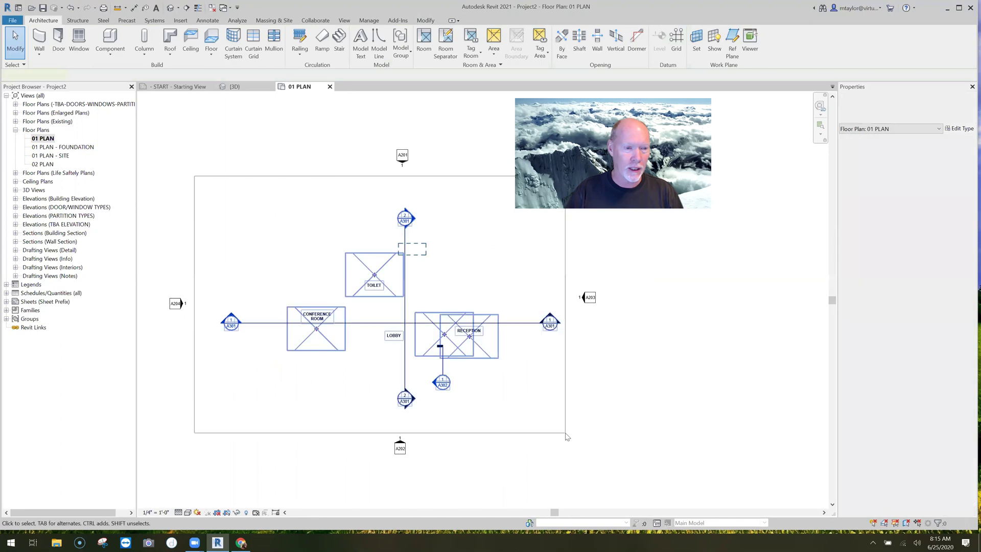
key("Delete")
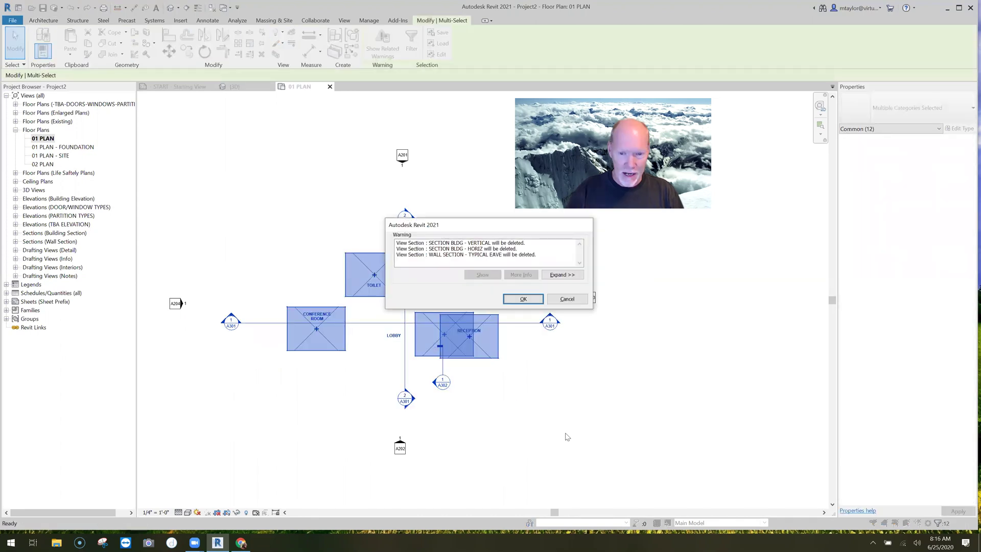
left_click(522, 297)
Step: Move the east elevation marker A203 farther outward from the building area
scroll(486, 383, "down", 1)
middle_click_drag(485, 383, 431, 383)
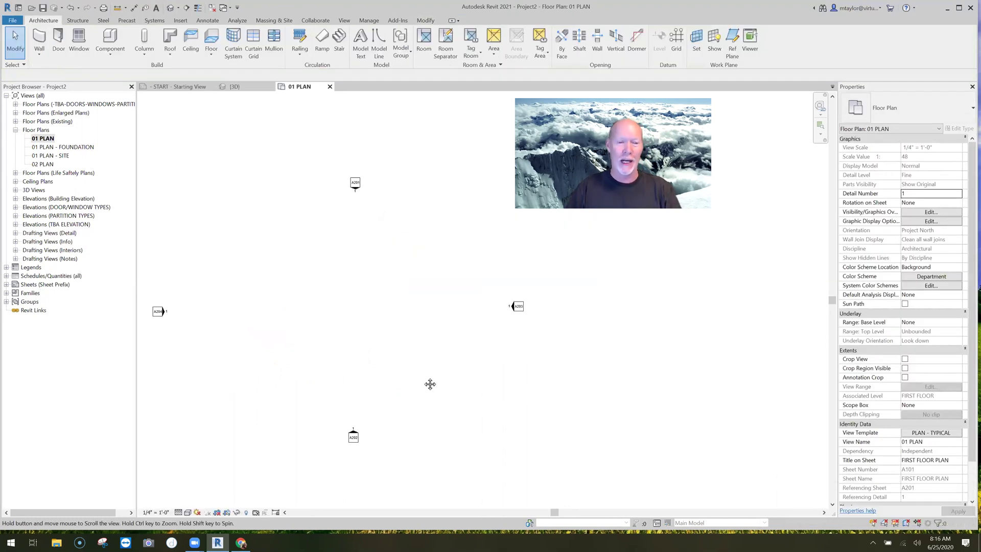
left_click_drag(559, 285, 507, 320)
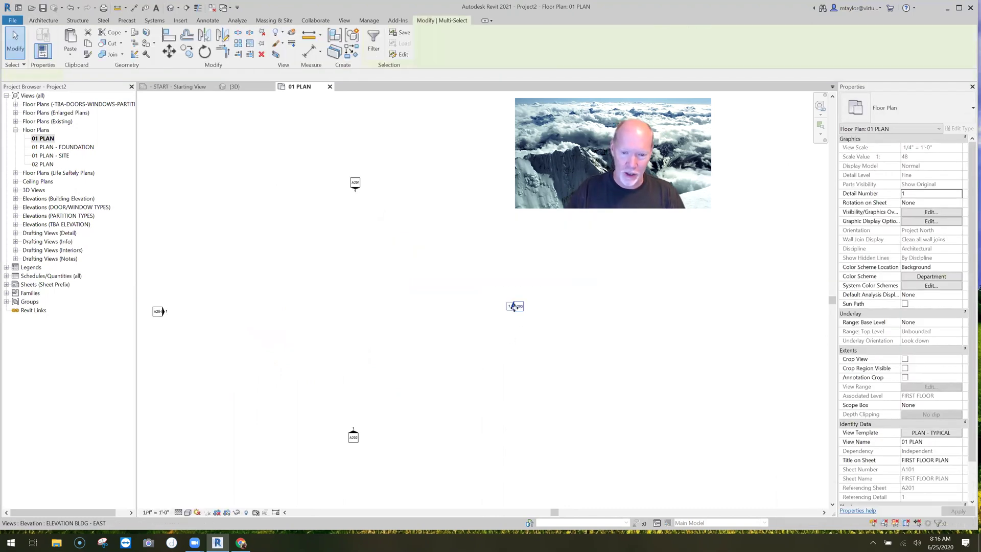
left_click(491, 357)
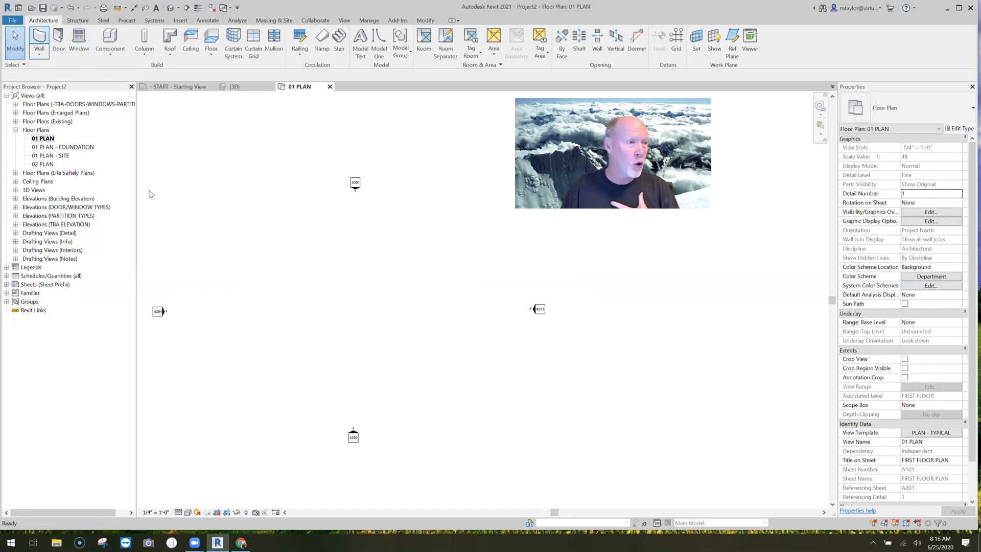
Step: Draw a vertical 25'-0" Exterior - S6 - Brick wall on the plan's west side and flip it so the brick faces outward
key("w")
key("a")
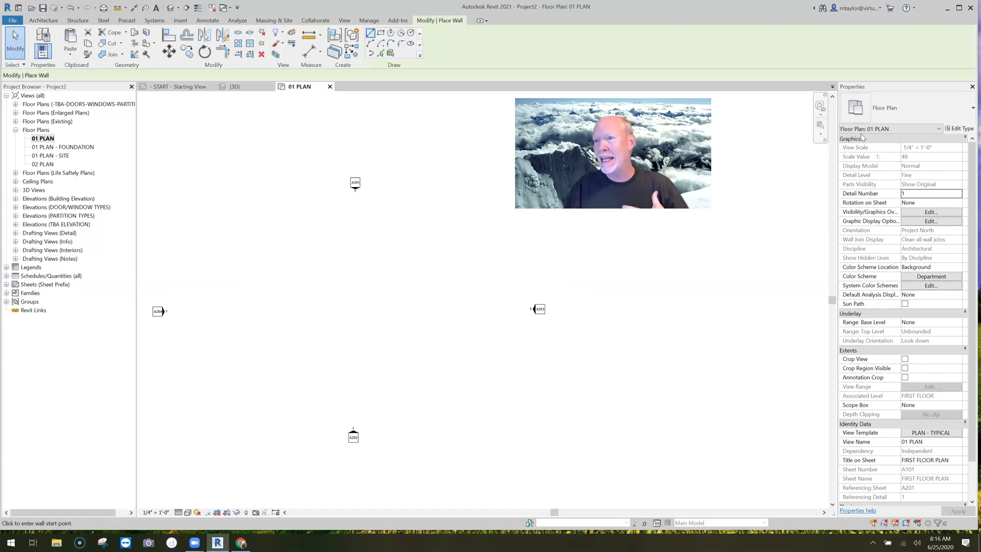
left_click(255, 235)
left_click(255, 392)
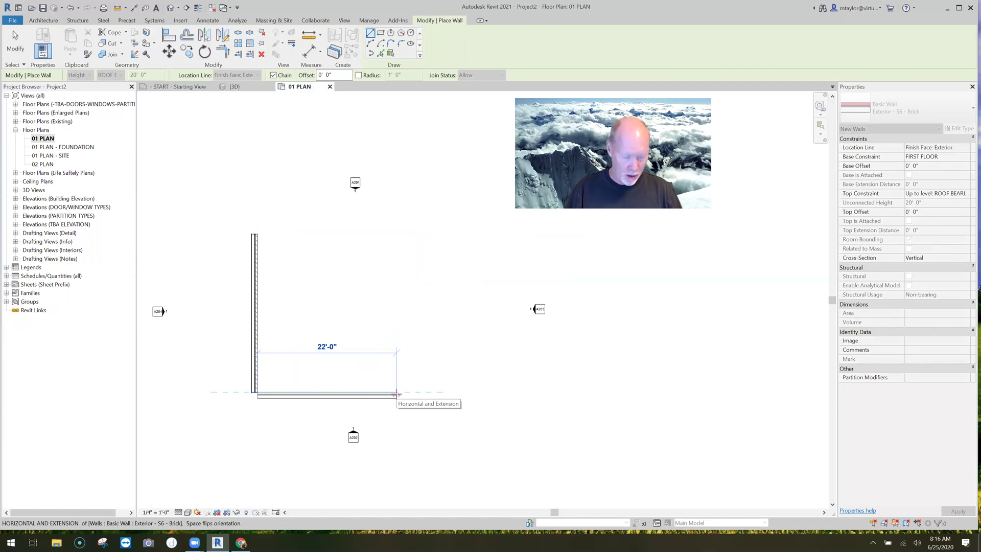
key("Escape")
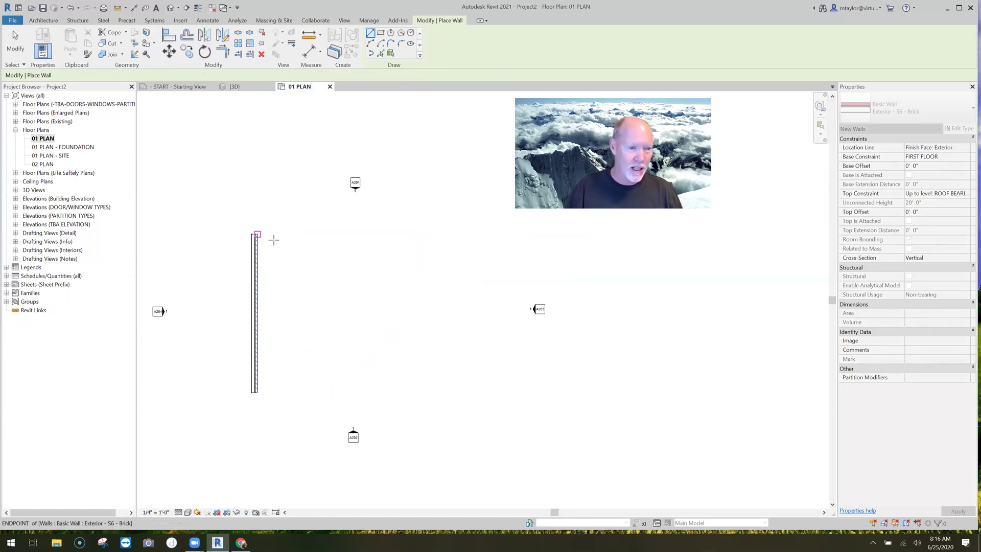
key("Escape")
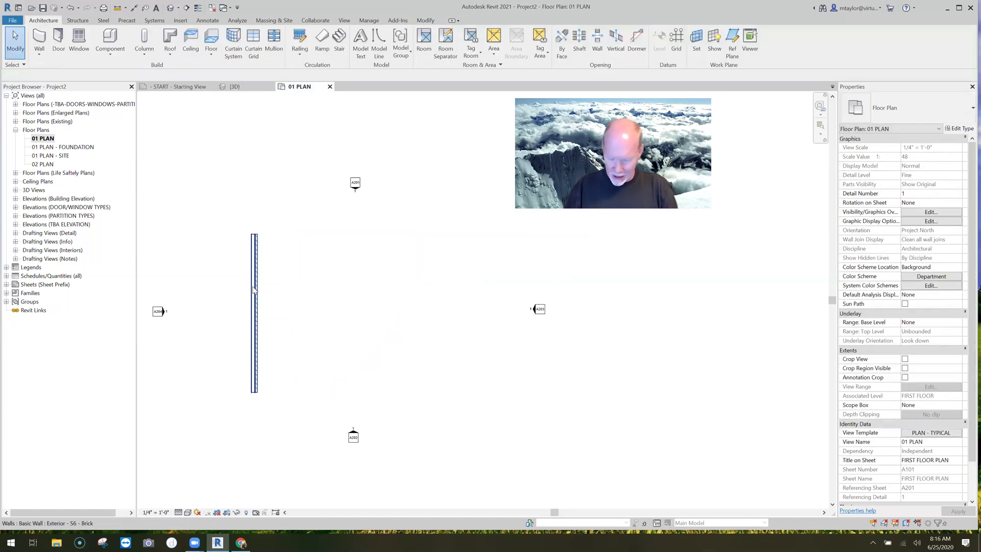
left_click(254, 290)
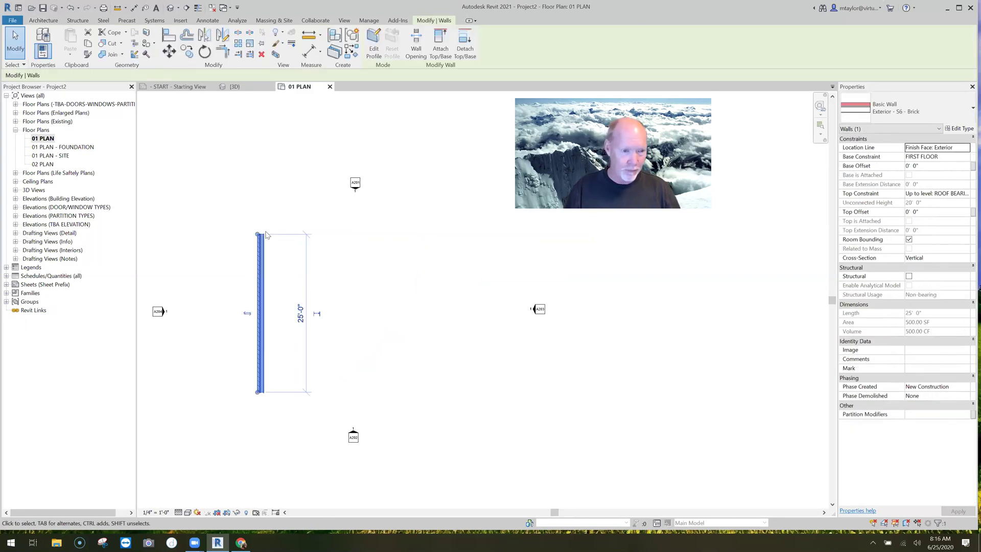
left_click(280, 261)
Step: Draw chained exterior brick walls from the first wall's north end to form an L-shaped outline, and trim the southwest corner closed
key("w")
key("a")
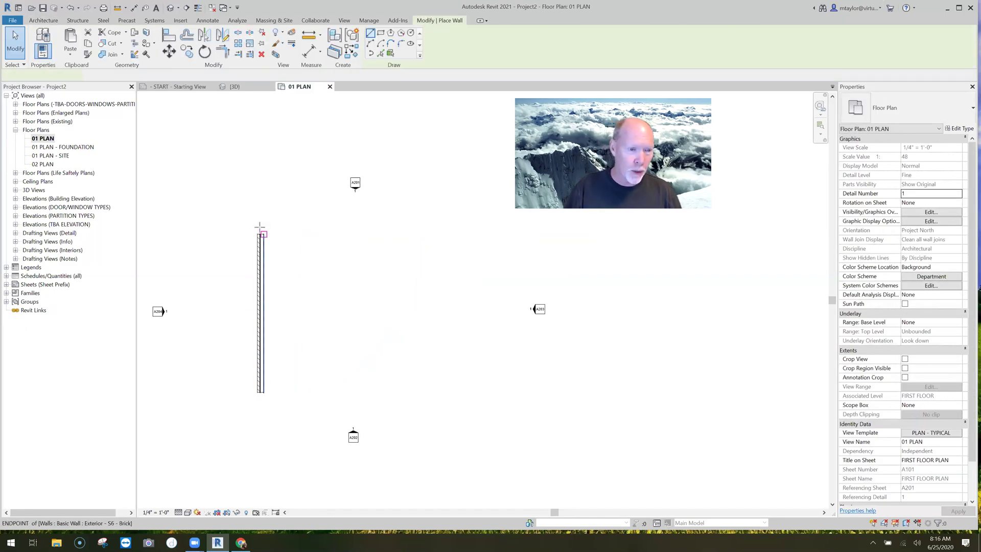
left_click(329, 234)
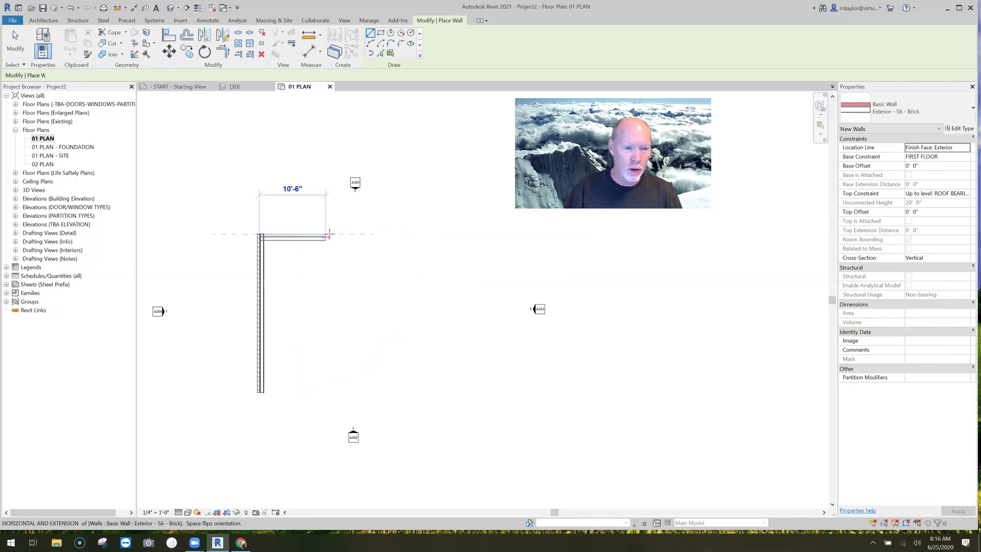
left_click(327, 357)
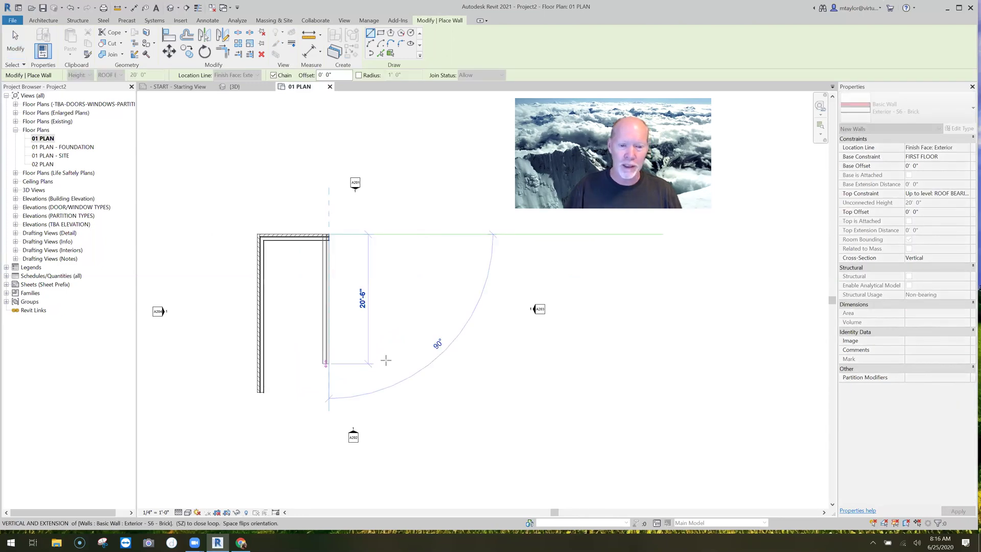
left_click(444, 361)
left_click(450, 407)
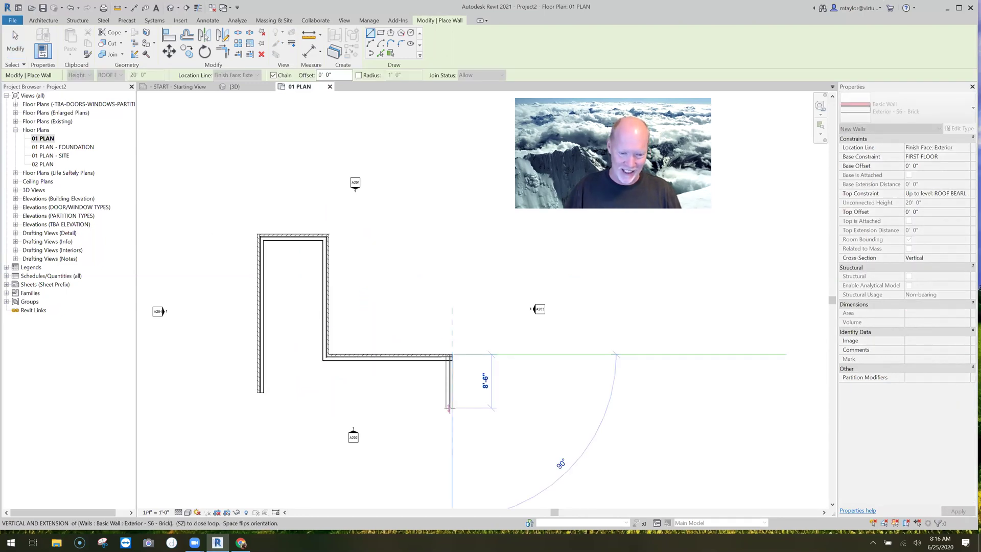
left_click(380, 407)
key("Escape")
key("Escape")
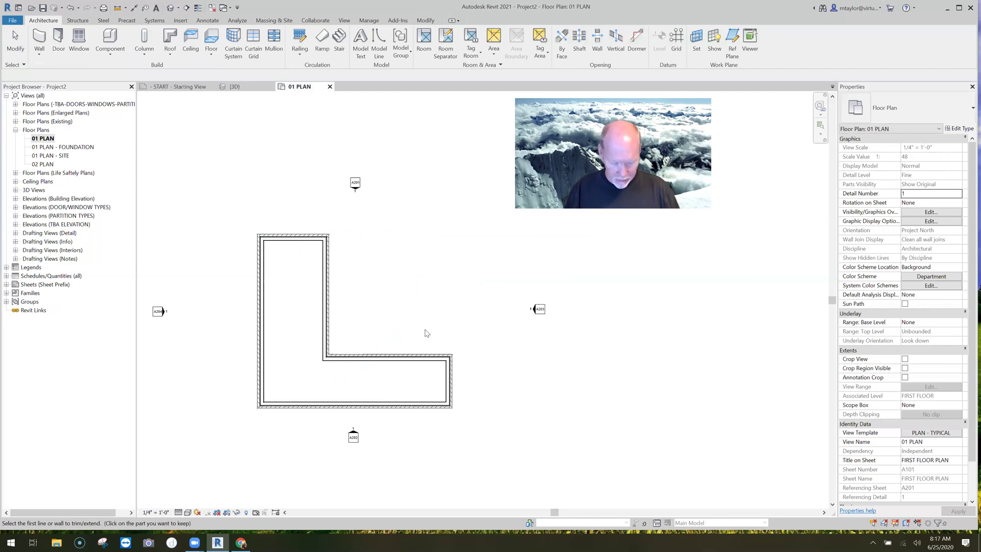
key("Escape")
Step: Place a 4'-0" x 7'-0" double pocket door in the inner vertical wall of the L-shape
key("d")
key("r")
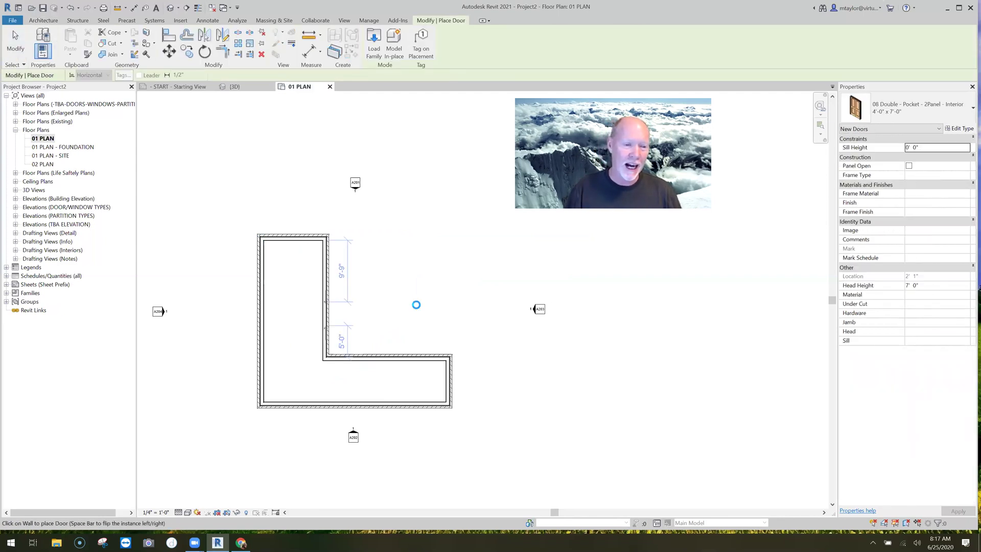
left_click(340, 313)
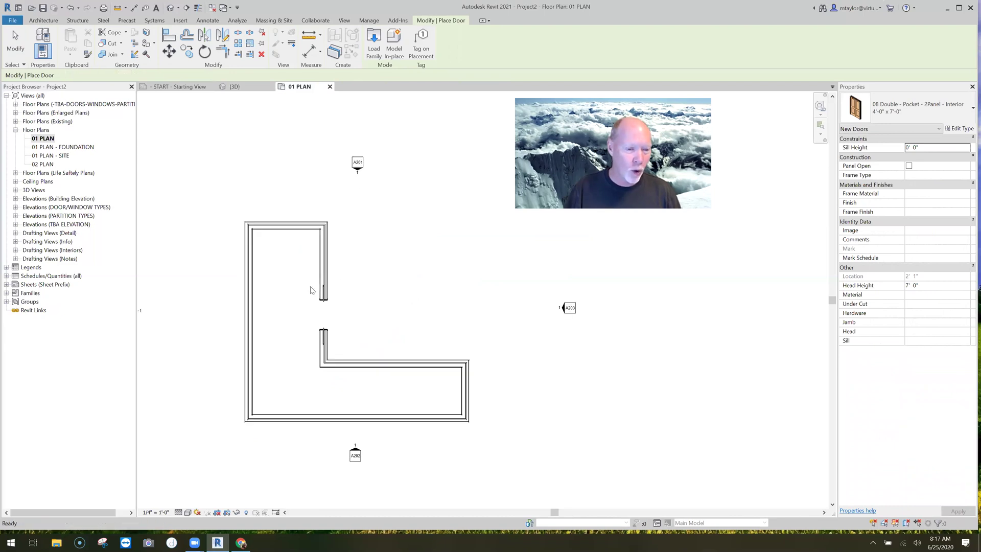
key("Escape")
Step: Change the door's type to 08 Double - Flush - Lite - HM Frame, 6' X 7' Half Lites
scroll(372, 289, "up", 3)
left_click(906, 113)
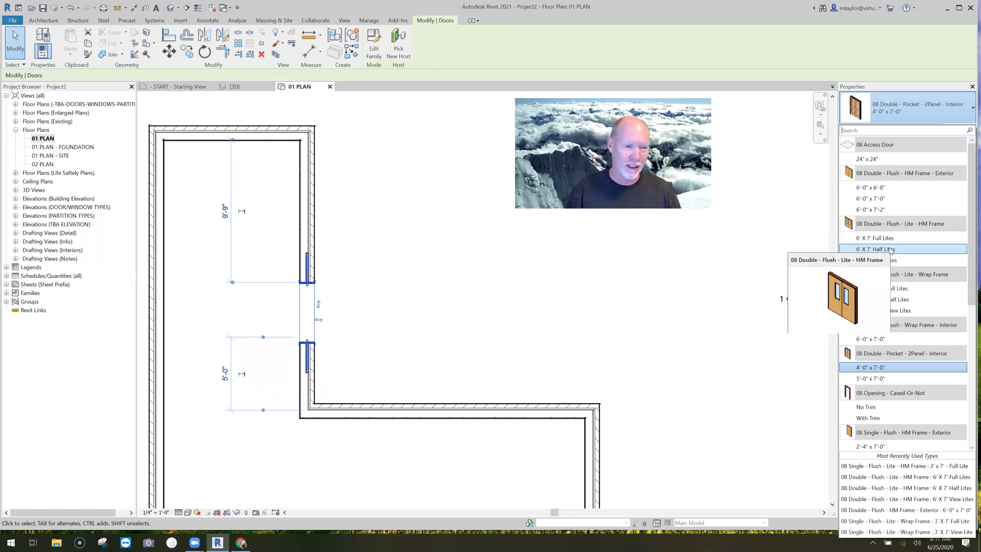
left_click(470, 305)
scroll(471, 305, "down", 3)
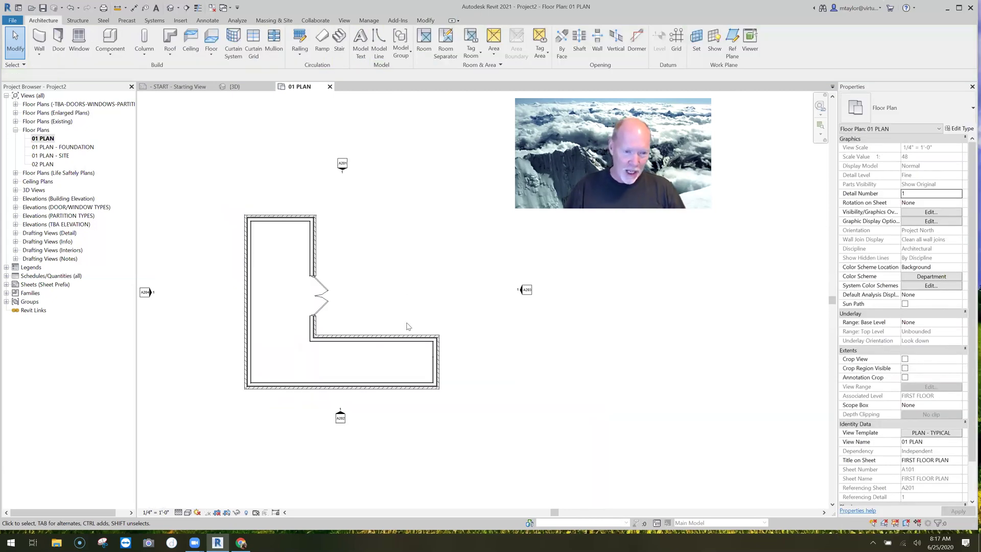
Step: Nudge the double door north along its wall to 4'-10" from the north wall
scroll(387, 278, "down", 2)
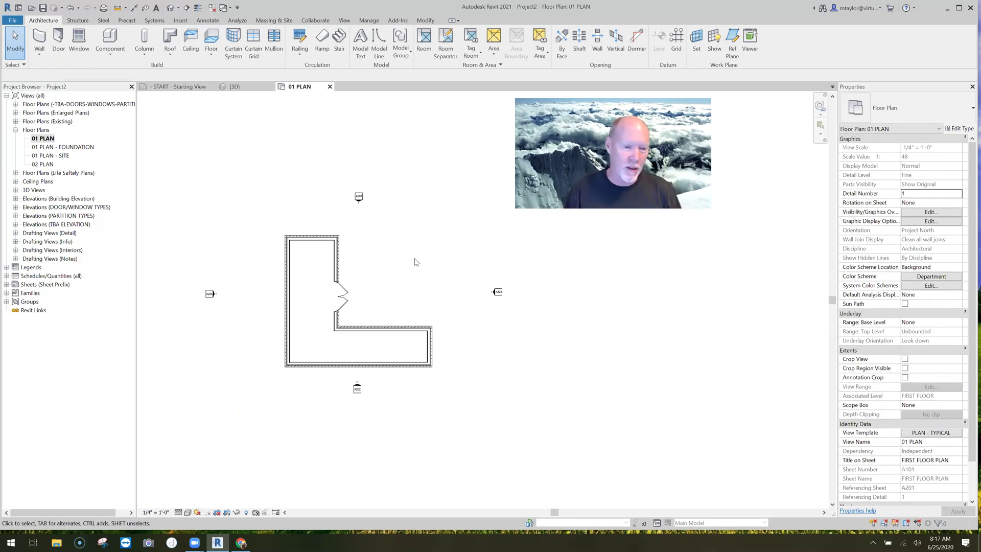
left_click(348, 296)
key("Up")
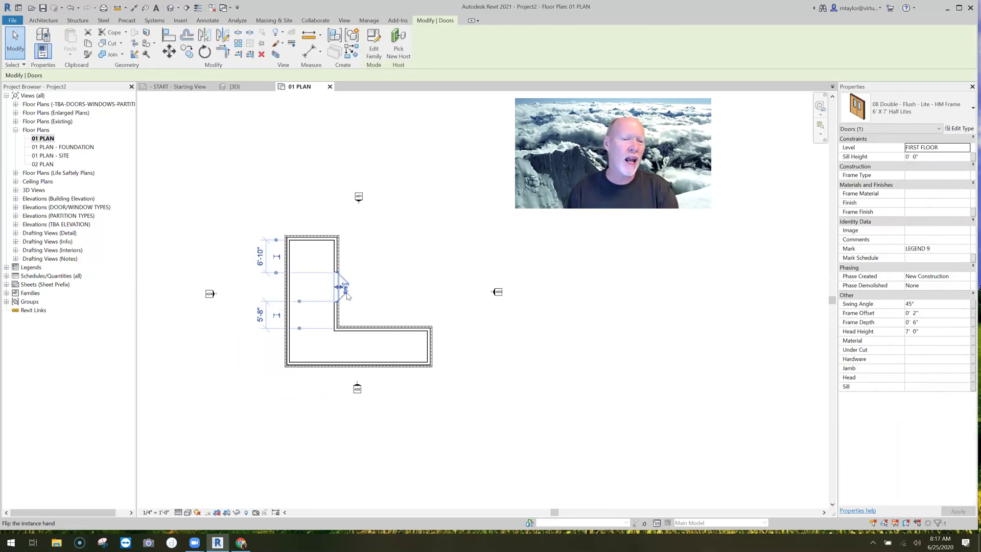
key("Up")
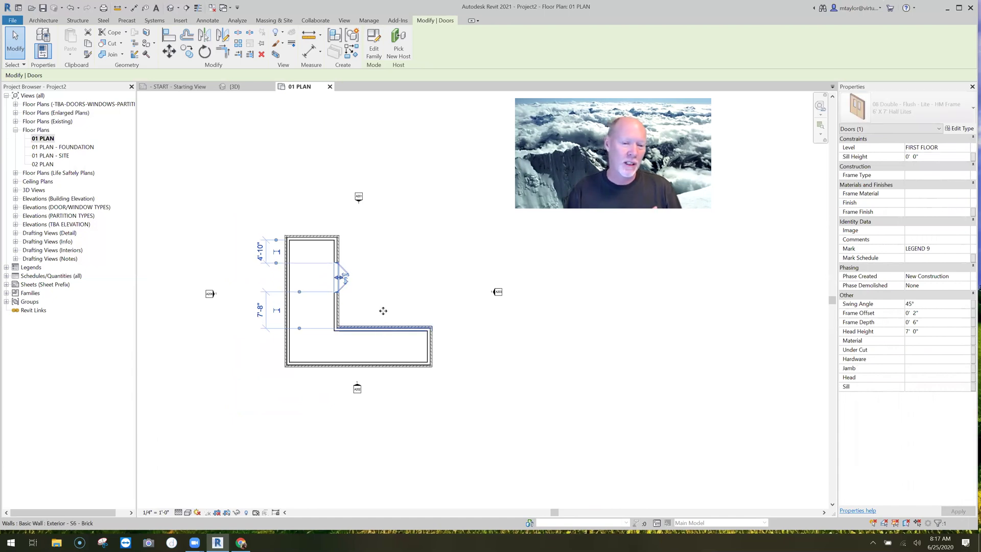
Step: Move the inner horizontal wall north to 14'-0" from the north wall, and shift the north wall farther outward
left_click(384, 308)
left_click(419, 335)
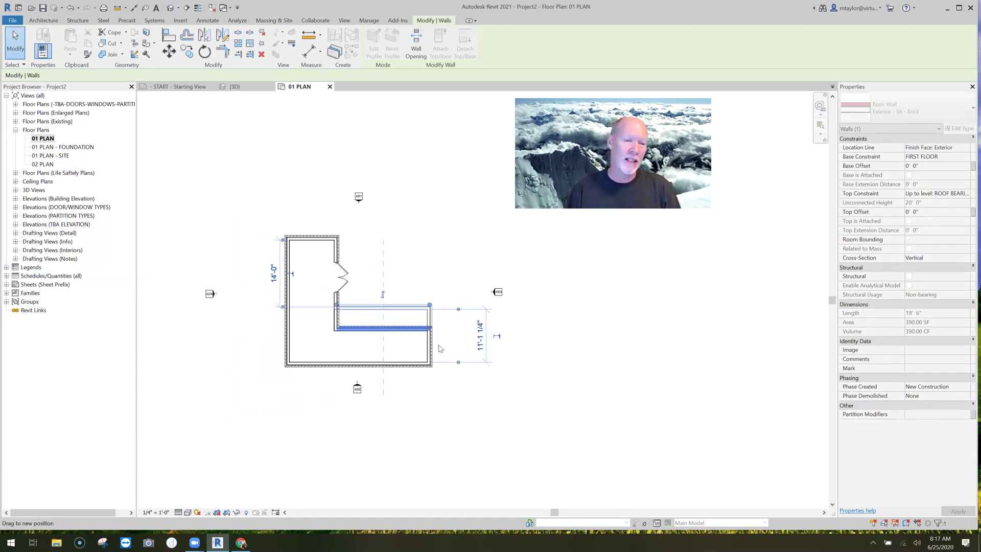
left_click_drag(311, 243, 307, 238)
left_click(307, 238)
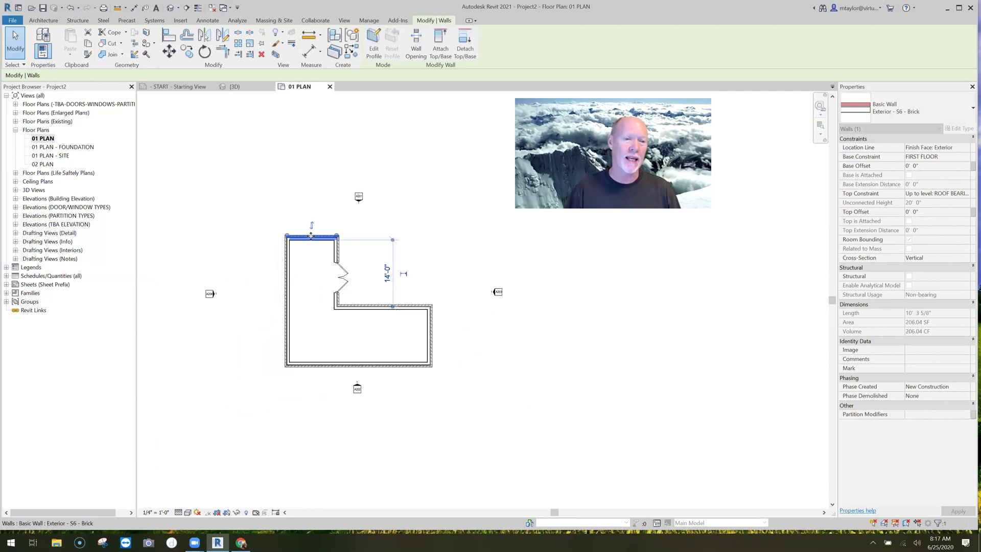
left_click(435, 235)
left_click(317, 236)
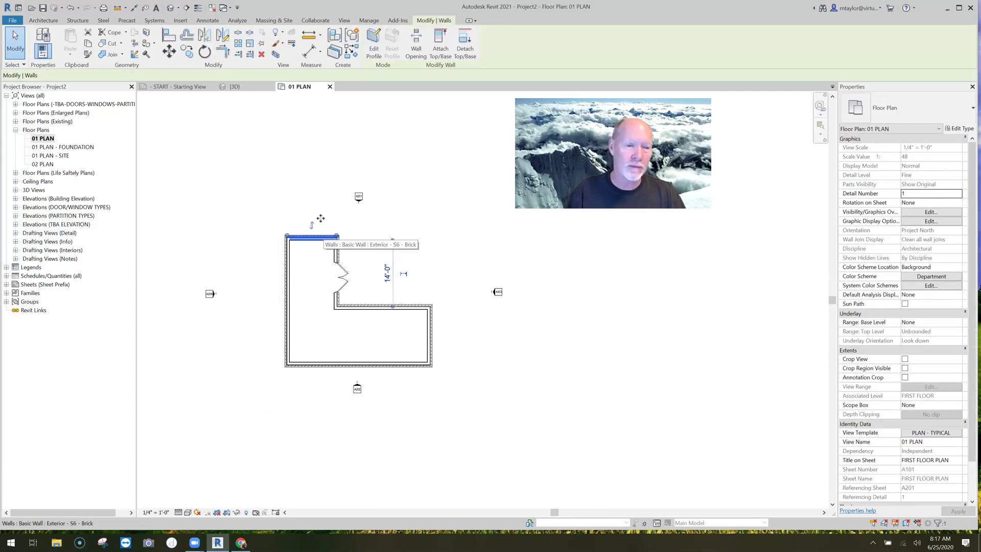
left_click_drag(320, 218, 401, 232)
left_click(399, 232)
scroll(398, 232, "up", 2)
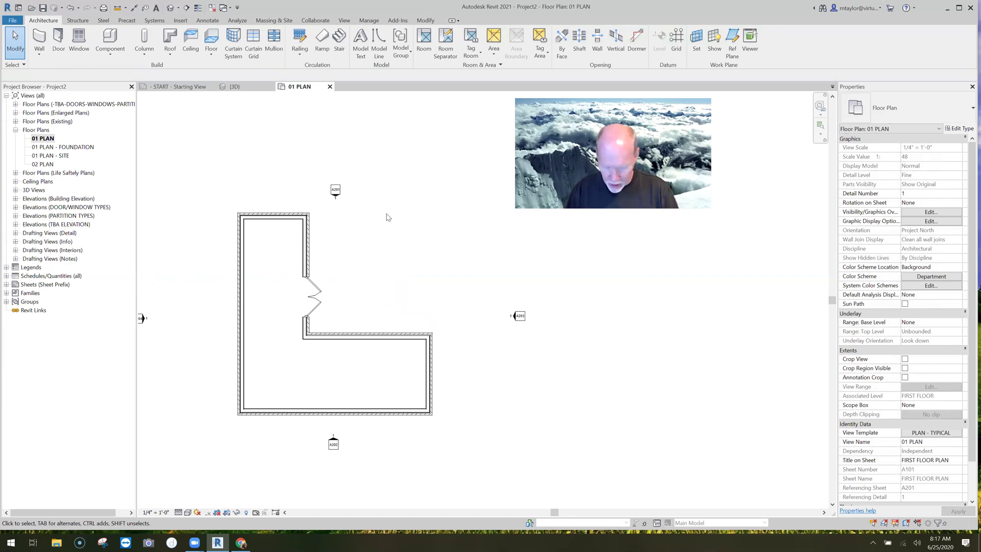
Step: Draw a horizontal detail line in the 2 - Dash style, extending east past the building along the north wall's outer face
key("d")
key("l")
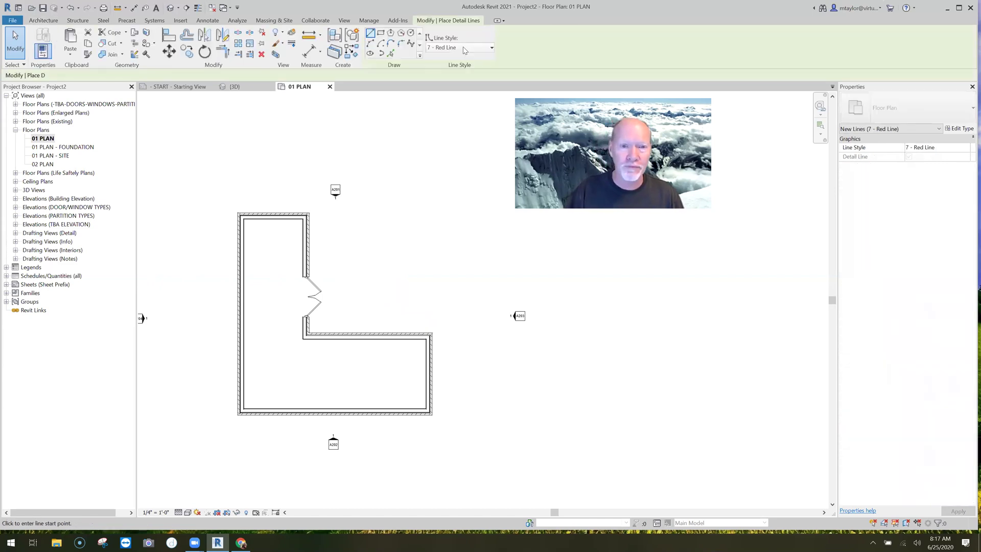
left_click(455, 47)
scroll(451, 82, "up", 2)
left_click(451, 82)
left_click(397, 214)
left_click(454, 212)
key("Escape")
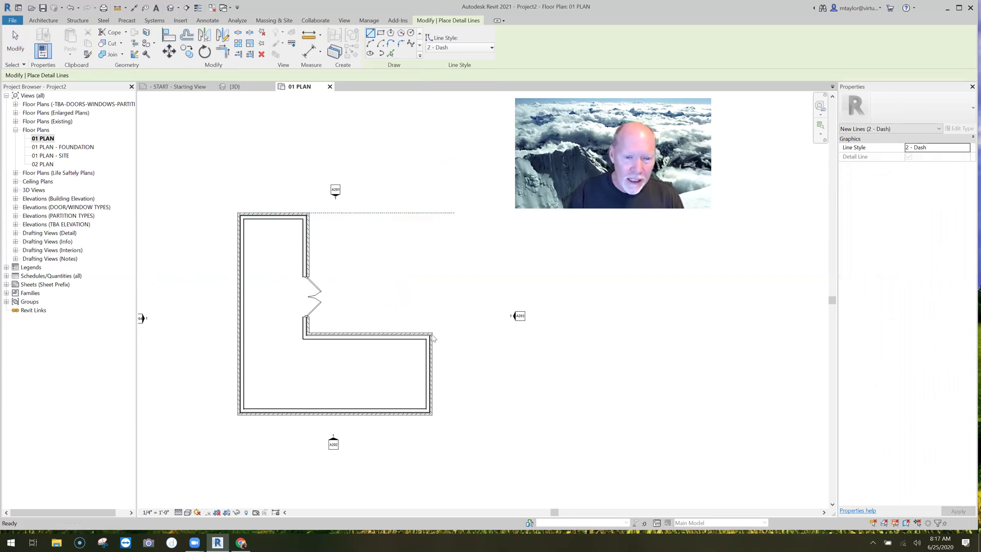
Step: Draw a vertical dashed detail line north from the outer corner of the east wall, crossing the horizontal dashed line
left_click(432, 333)
left_click(429, 230)
key("Escape")
key("Escape")
scroll(396, 240, "up", 2)
scroll(398, 240, "down", 2)
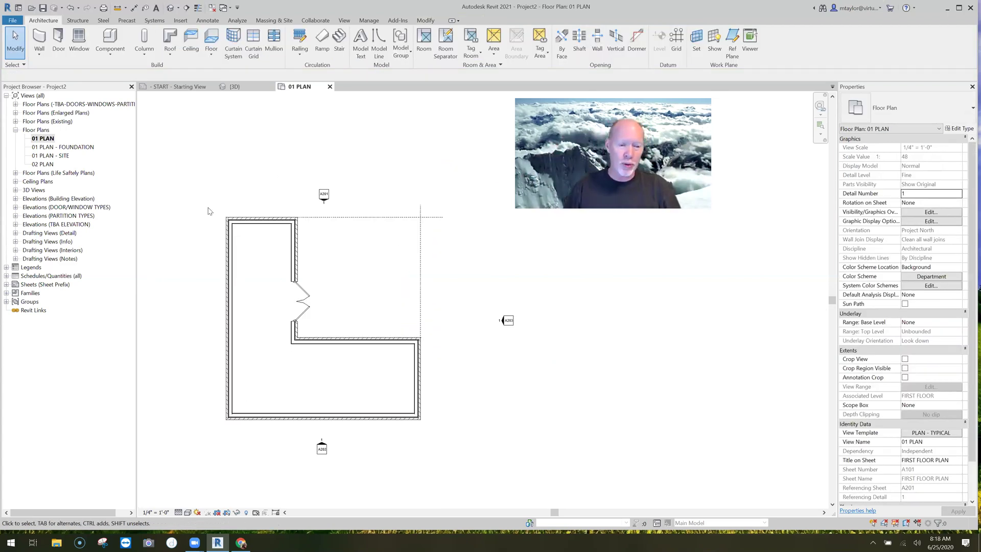
Step: Nudge the west exterior wall outward to widen the building
left_click(228, 305)
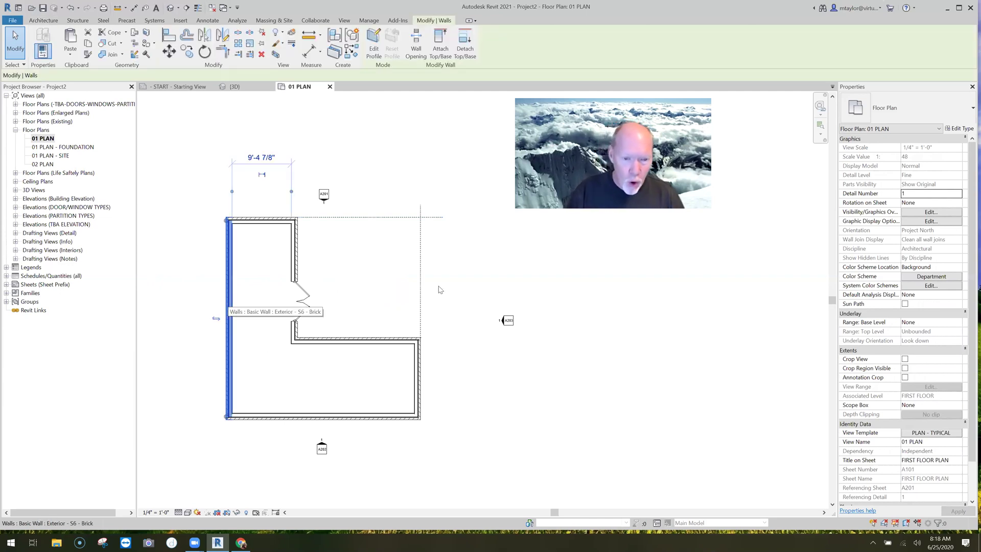
key("Left")
key("Escape")
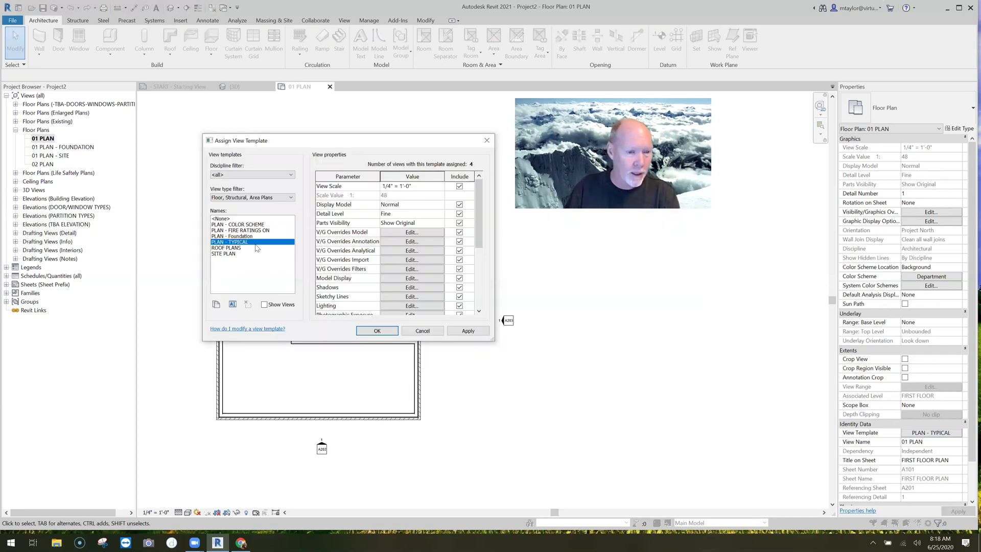
Step: Turn on Project Base Point under Site in the PLAN - TYPICAL view template's model visibility overrides and apply the template
left_click(412, 232)
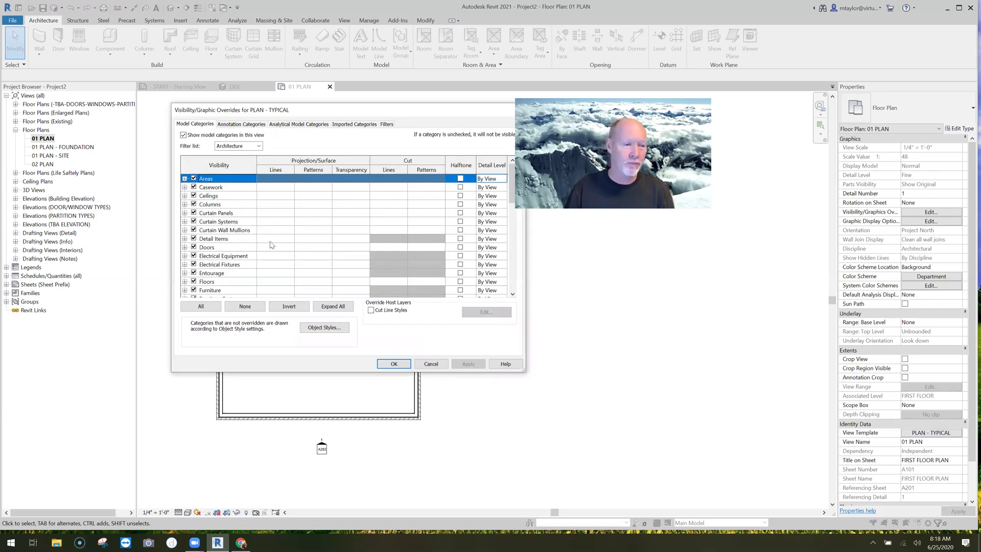
scroll(215, 250, "down", 3)
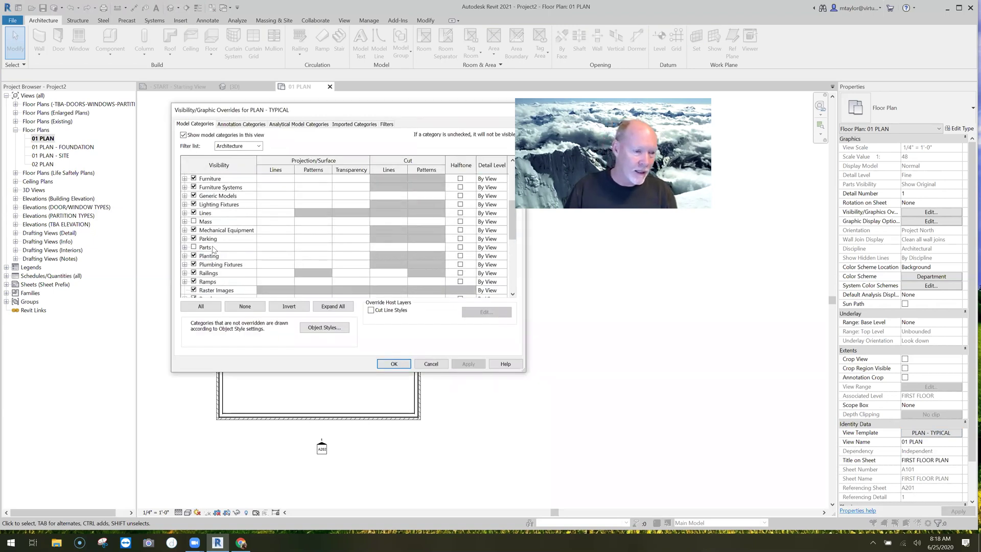
scroll(213, 249, "down", 2)
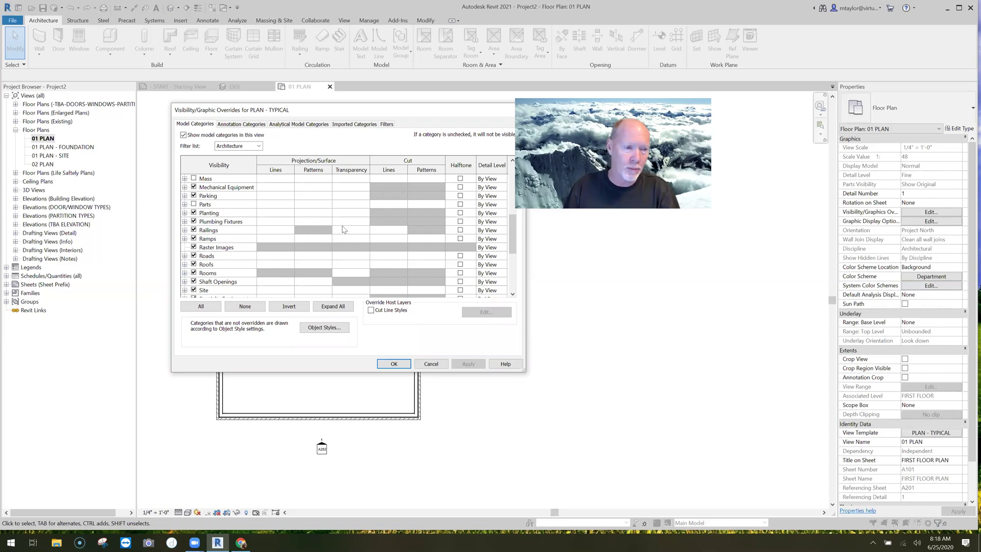
scroll(223, 239, "down", 1)
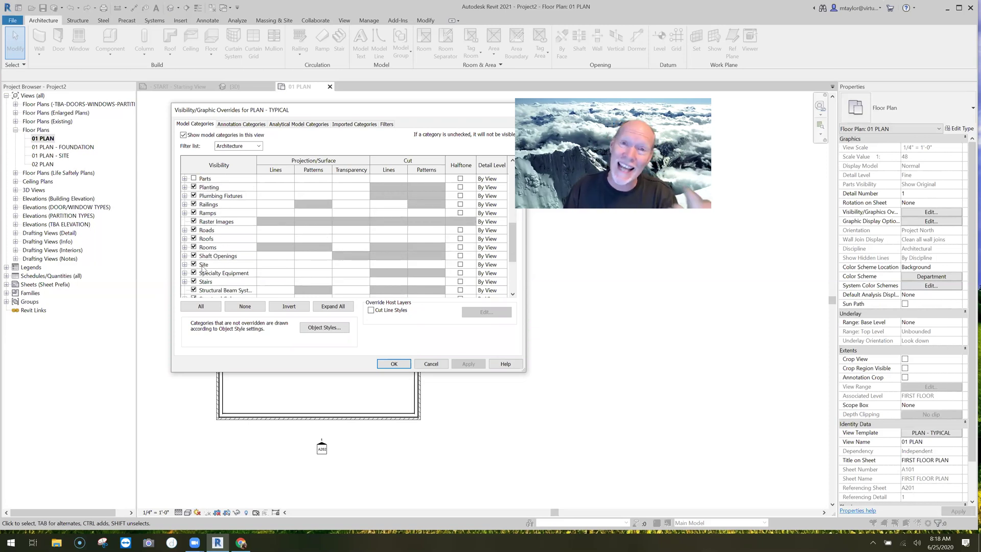
left_click(184, 264)
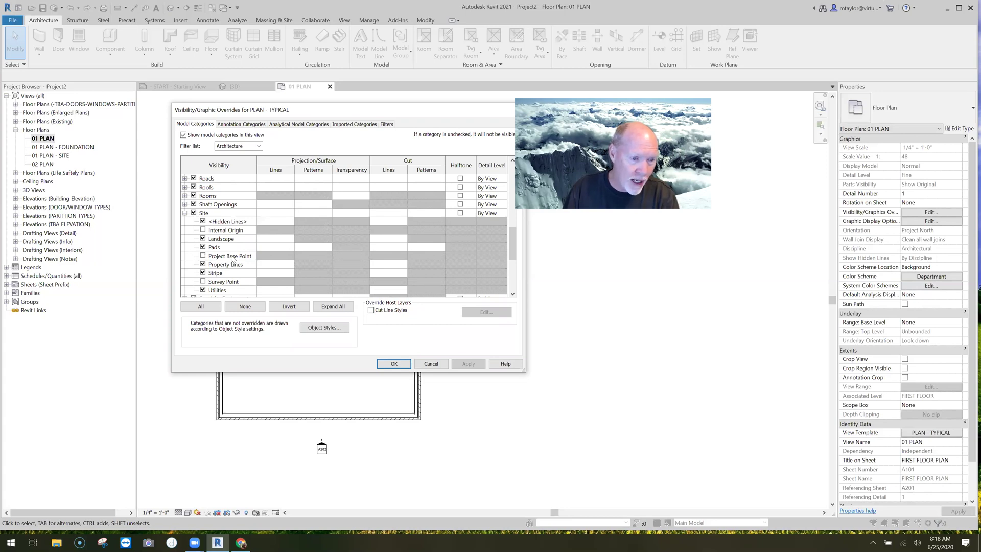
left_click(202, 256)
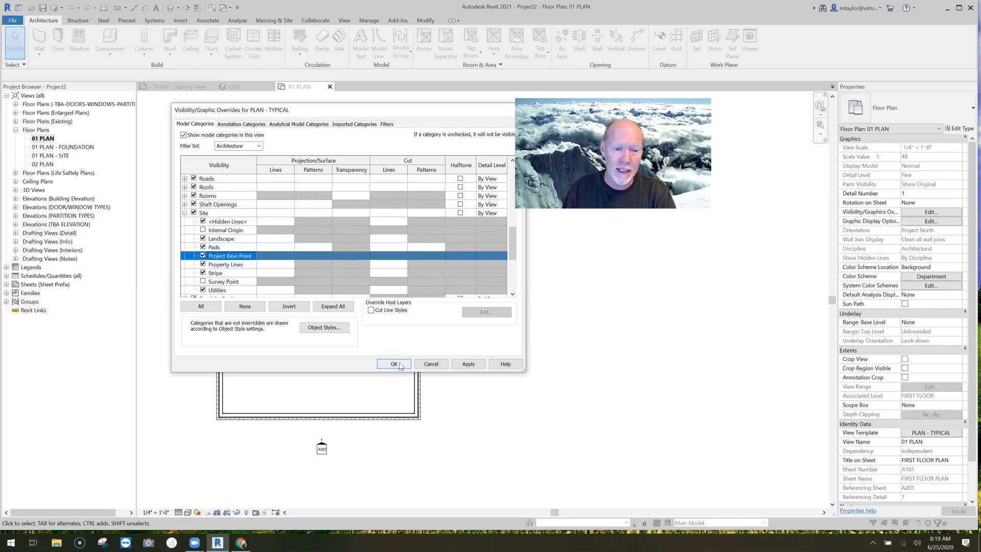
left_click(394, 364)
left_click(377, 331)
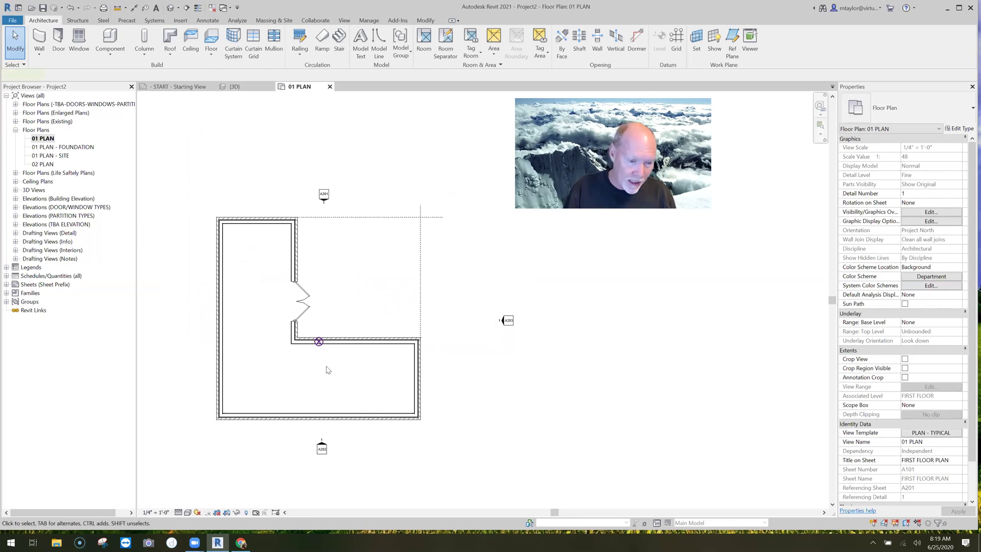
Step: Move the project base point freely around the plan, ending in the open corner of the L
left_click(319, 341)
left_click_drag(373, 342, 364, 263)
left_click_drag(296, 191, 270, 188)
left_click_drag(417, 209, 386, 177)
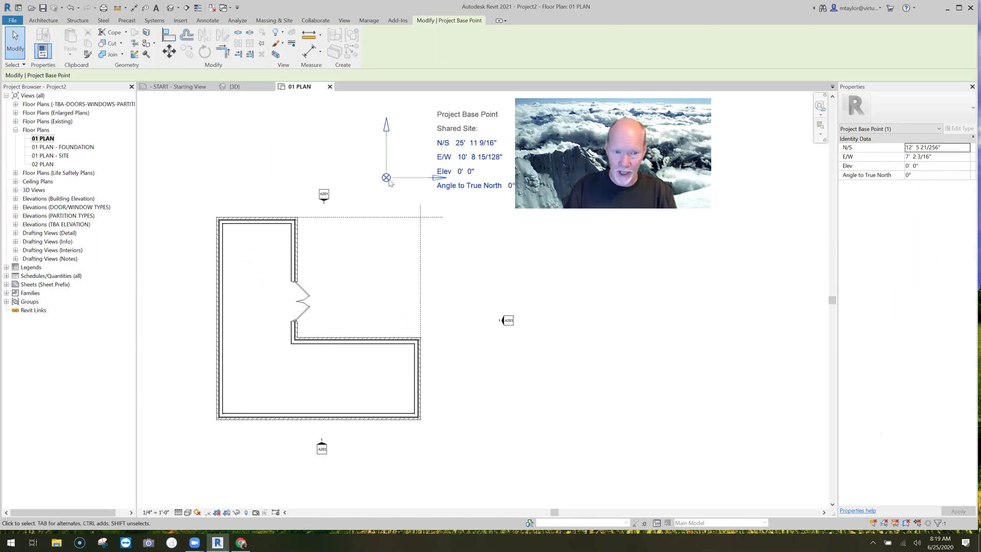
left_click_drag(391, 270, 392, 270)
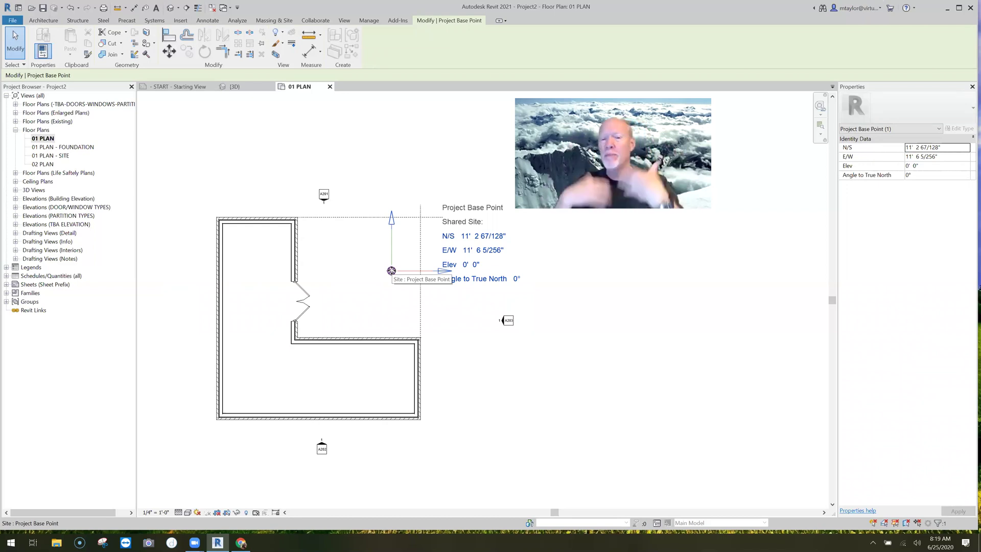
left_click_drag(391, 270, 357, 273)
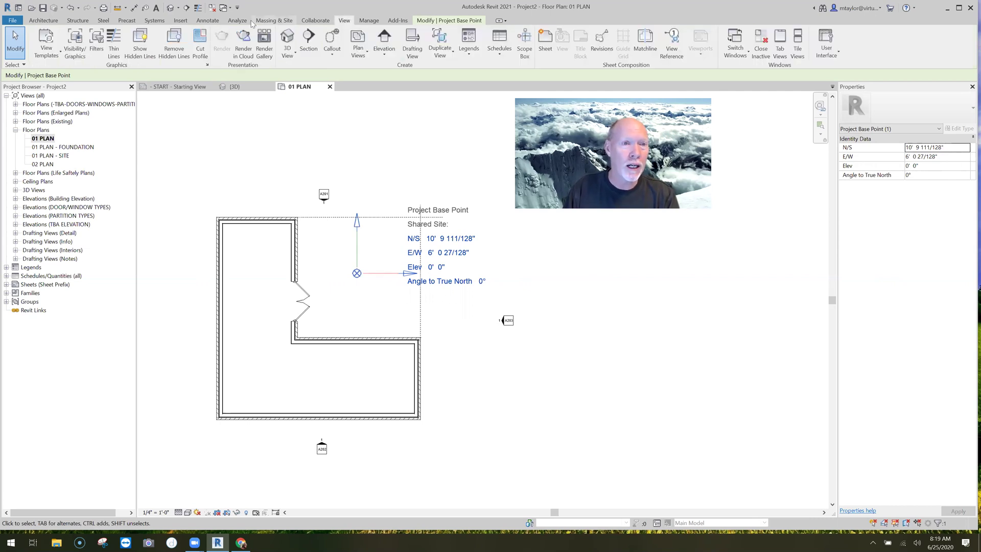
left_click(369, 20)
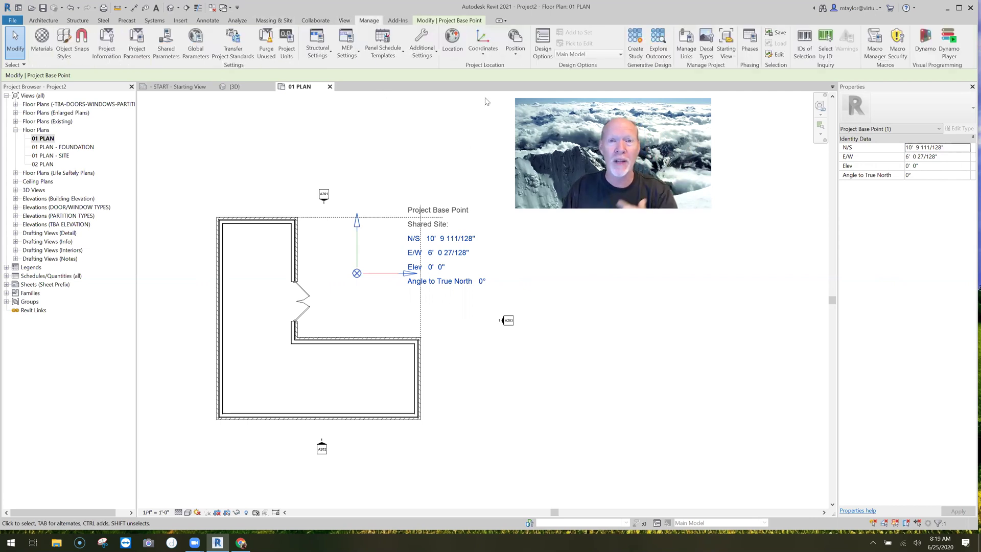
left_click(515, 46)
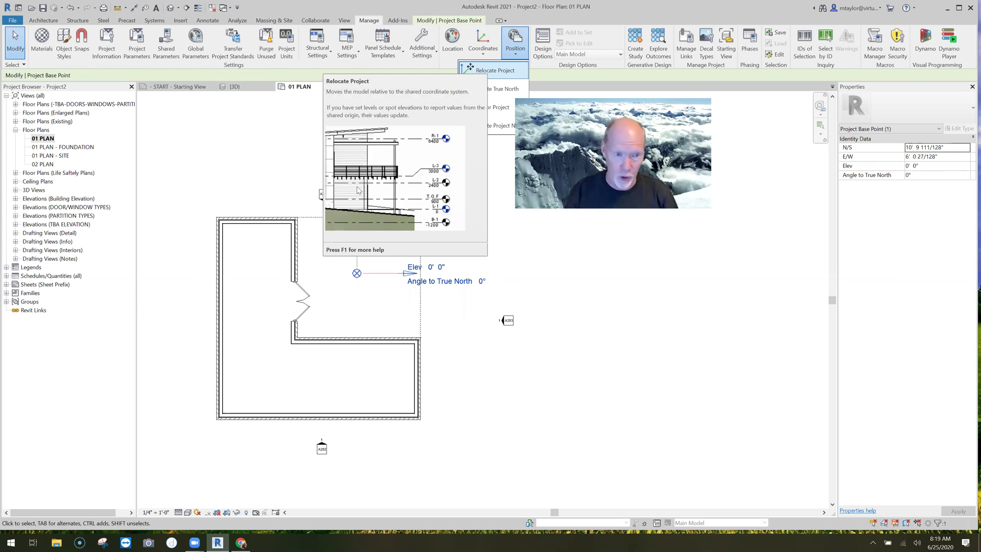
left_click(300, 162)
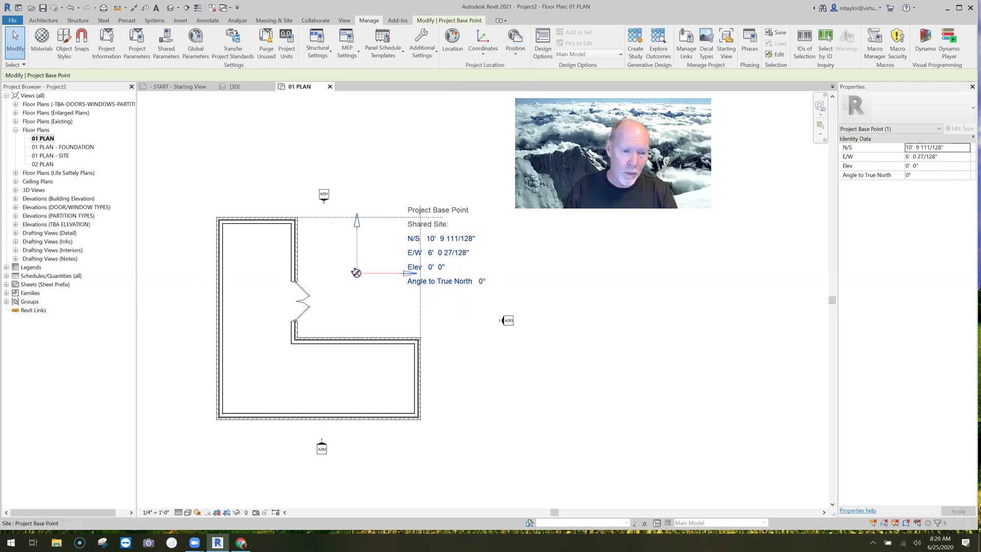
Step: Move the project base point onto the intersection of the two dashed detail lines
left_click_drag(377, 302, 419, 218)
scroll(418, 221, "up", 4)
scroll(418, 221, "up", 2)
key("Escape")
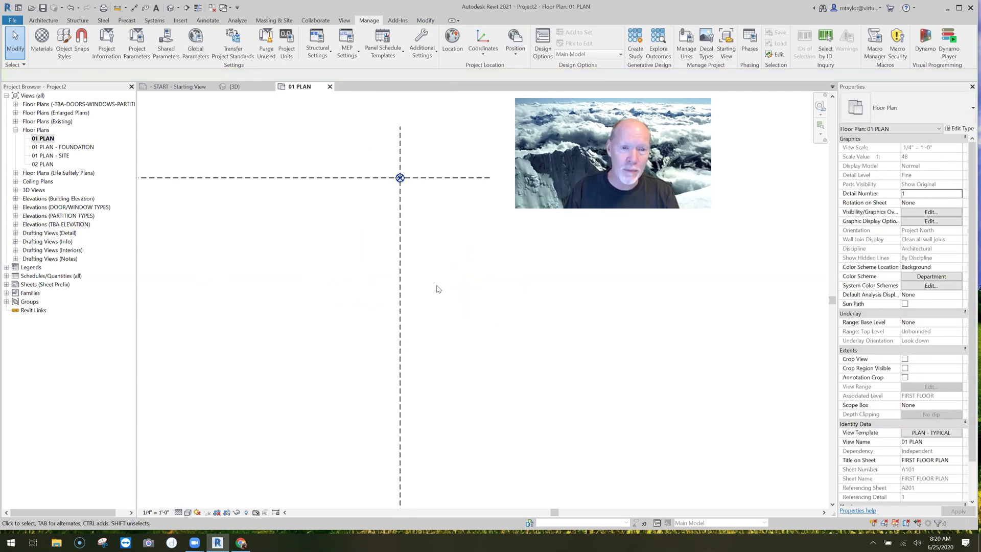
scroll(436, 289, "down", 5)
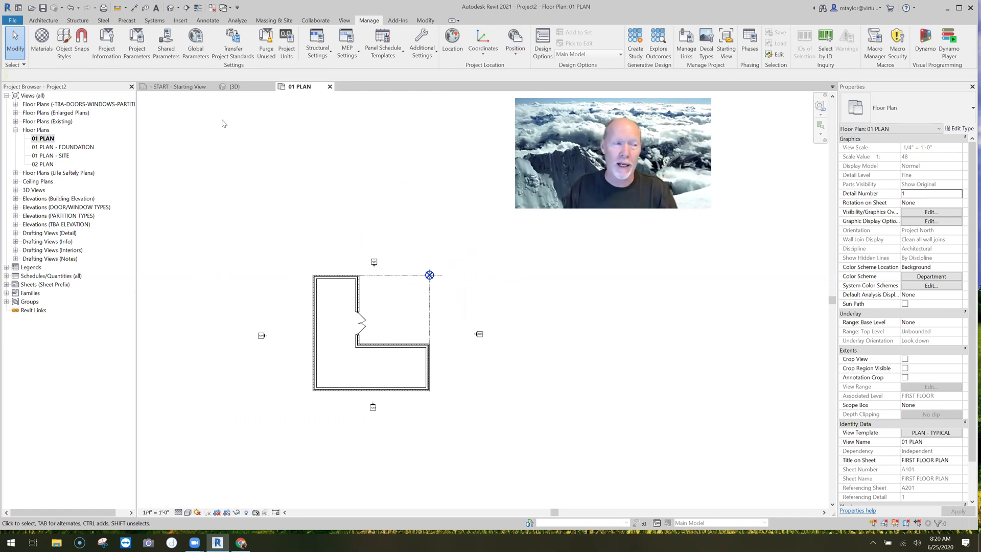
Step: Save the project to the Desktop as L SHAPE BLDG
left_click(43, 8)
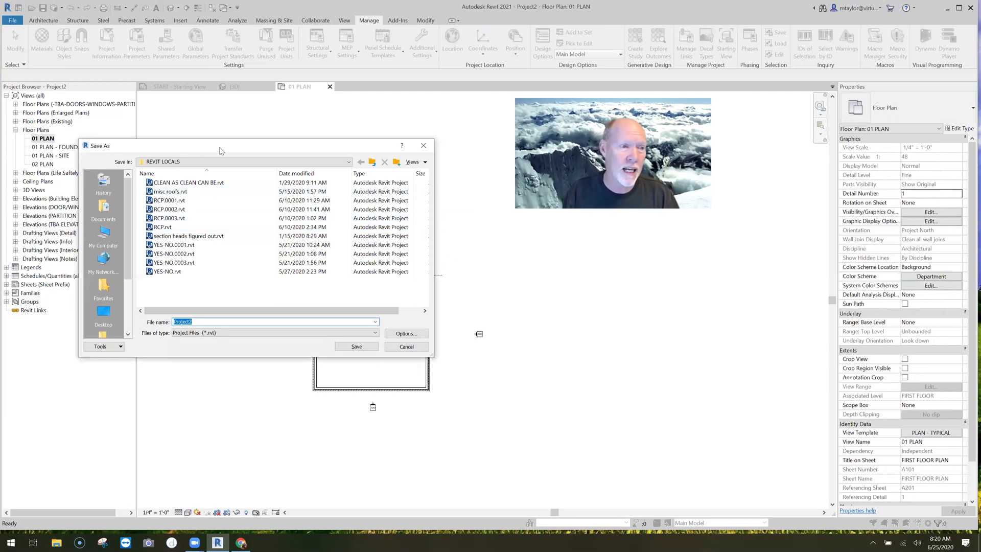
left_click(178, 314)
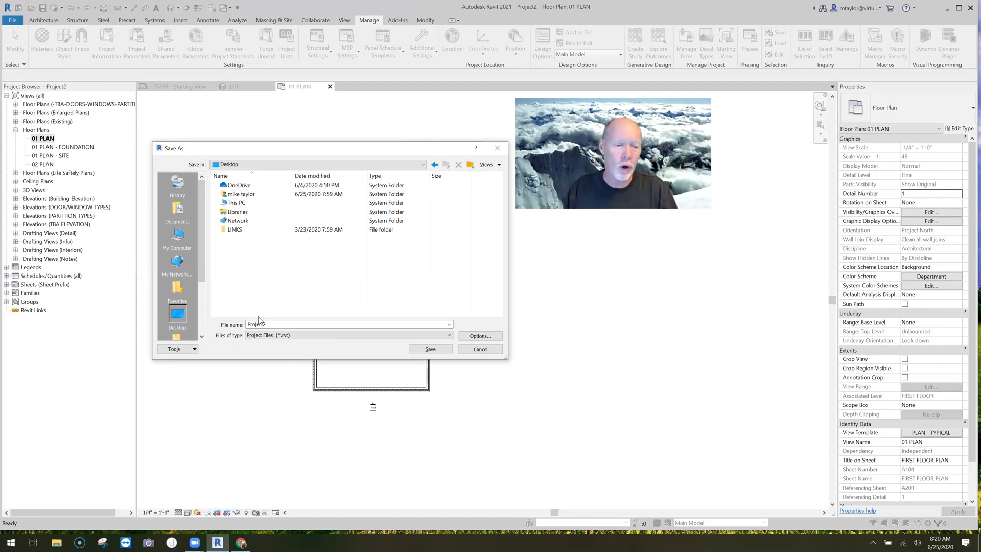
double_click(276, 323)
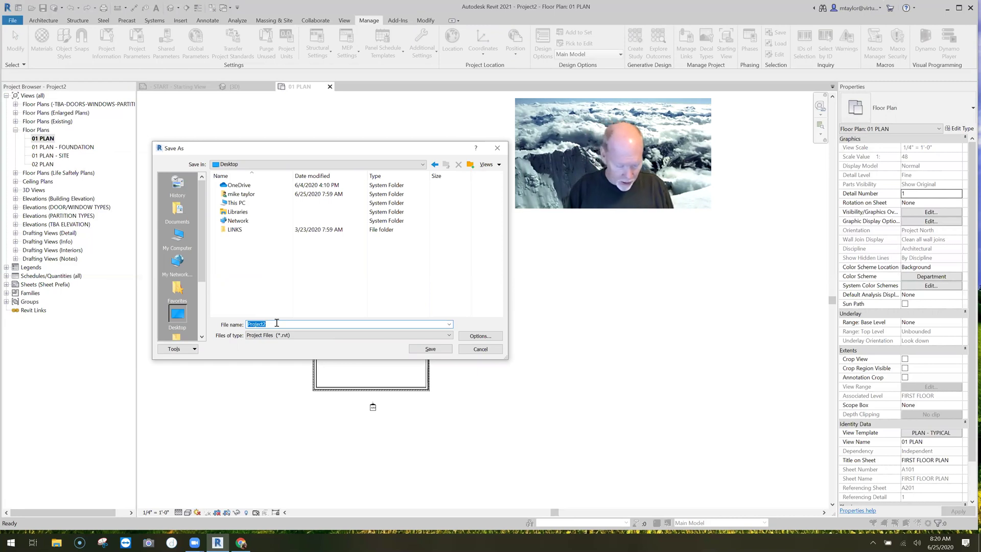
type("L SHAP")
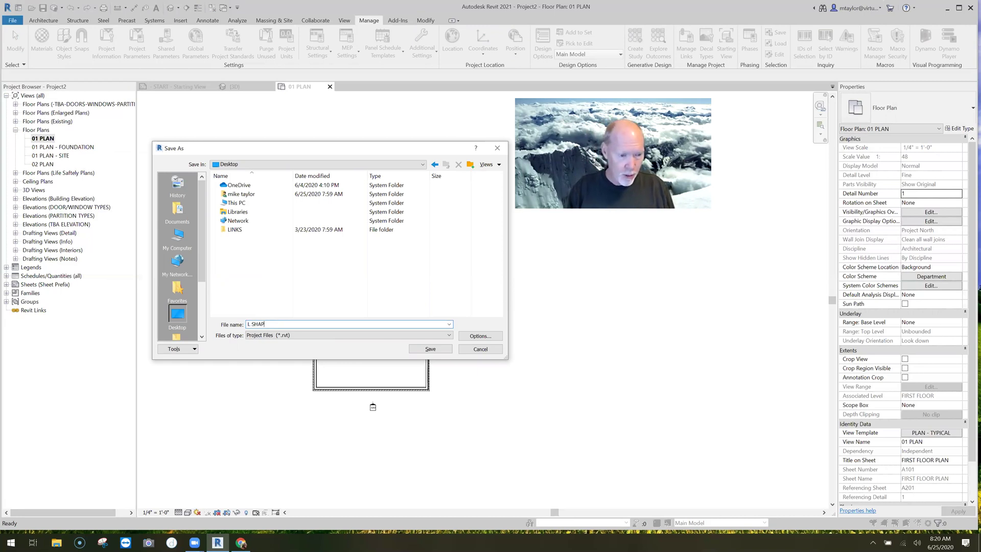
type("E BLDG")
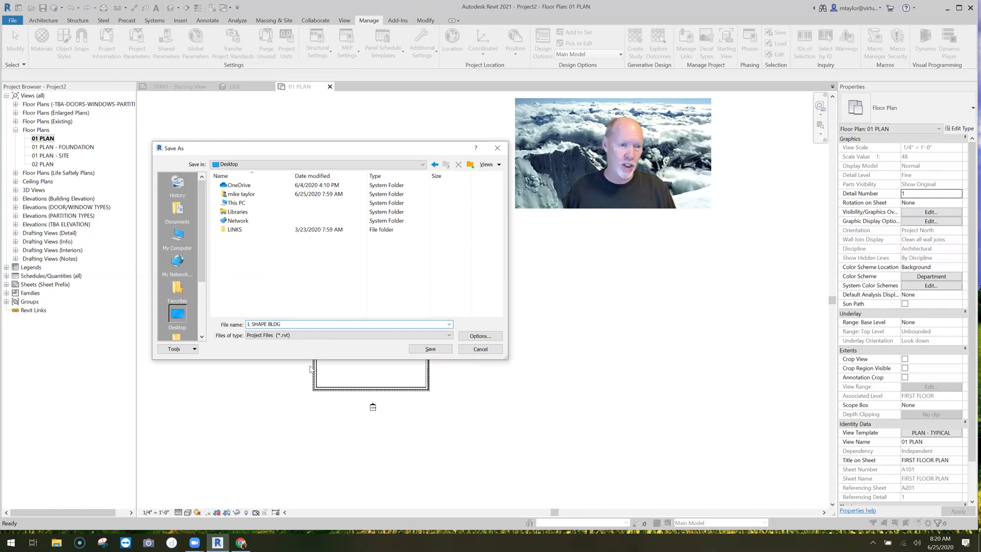
left_click(429, 351)
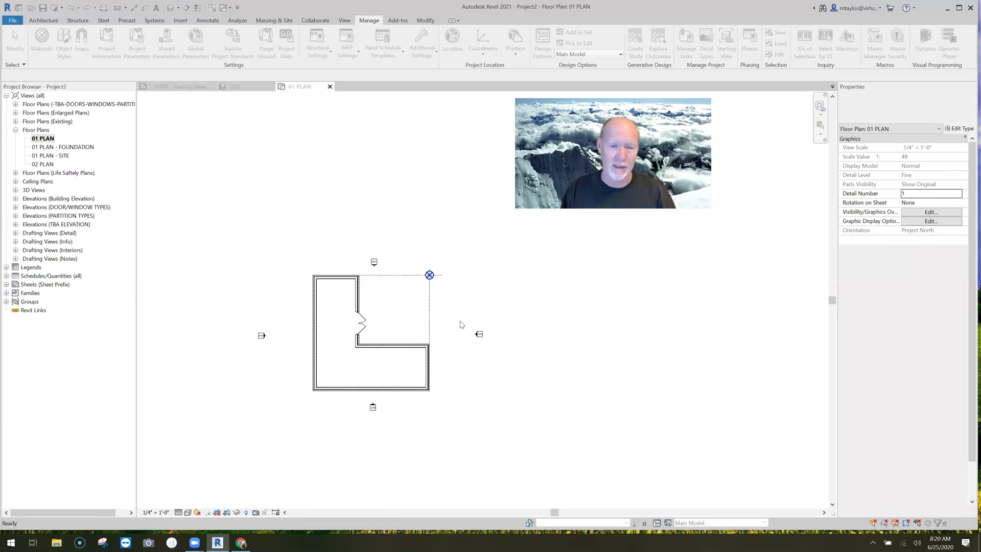
Step: Create a new project from the VBM 2021 TEMPLATE template
left_click(13, 21)
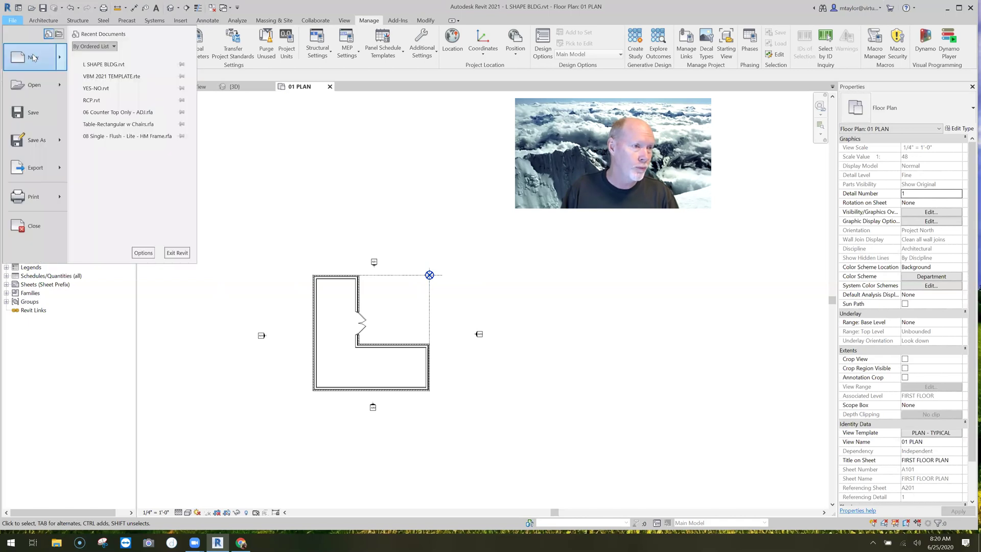
mouse_move(32, 57)
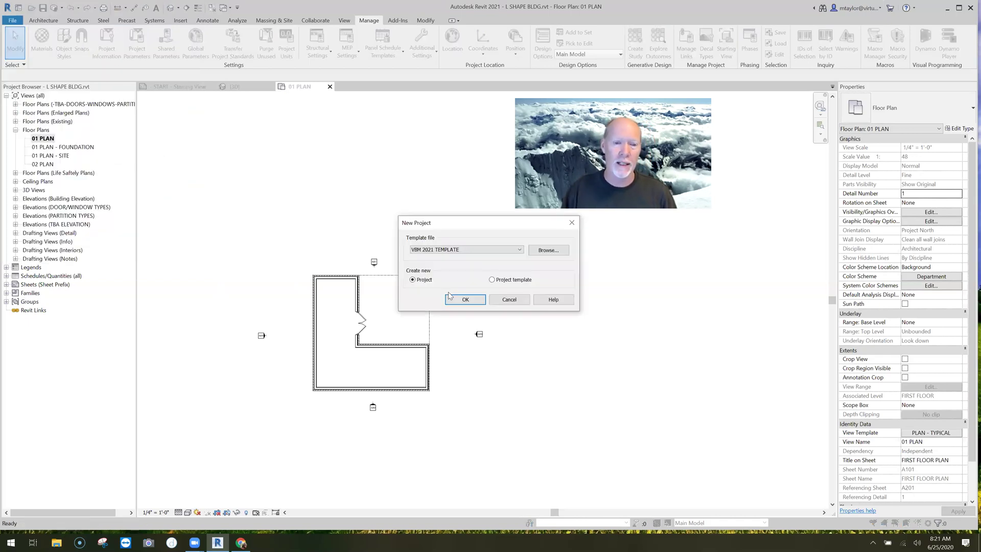
left_click(449, 296)
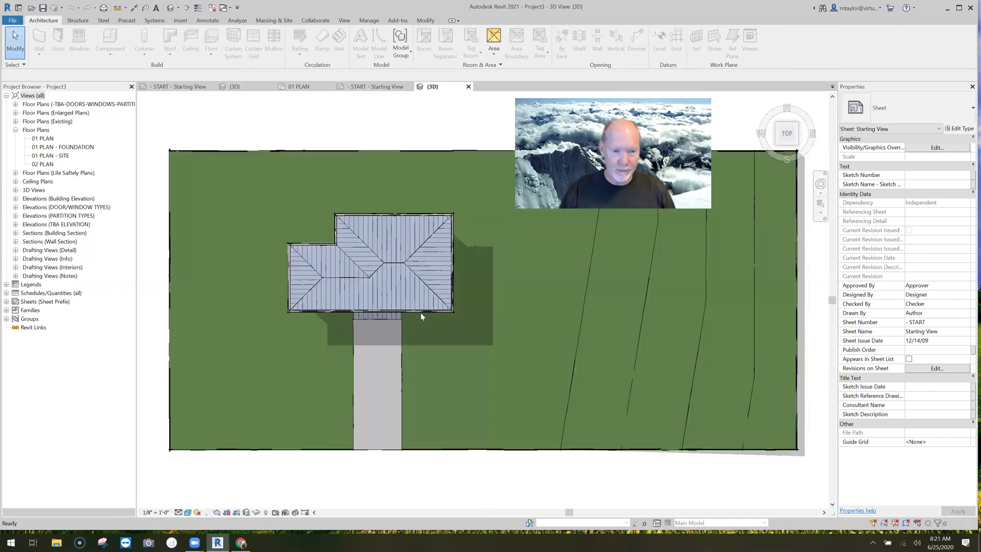
Step: Delete the template's building and driveway in the 3D view, and unpin and delete the topography
middle_click_drag(460, 274, 427, 231, "shift")
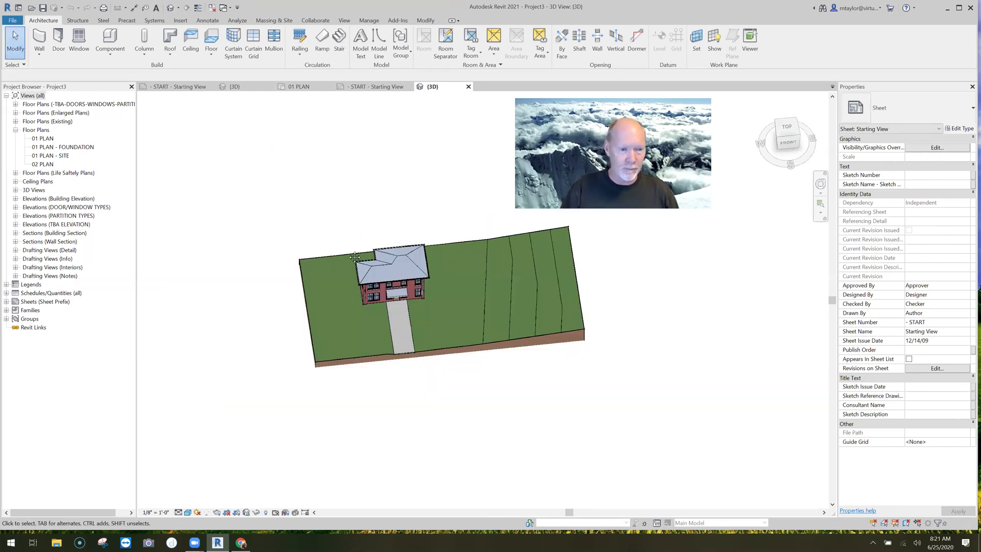
left_click_drag(221, 182, 472, 365)
key("Delete")
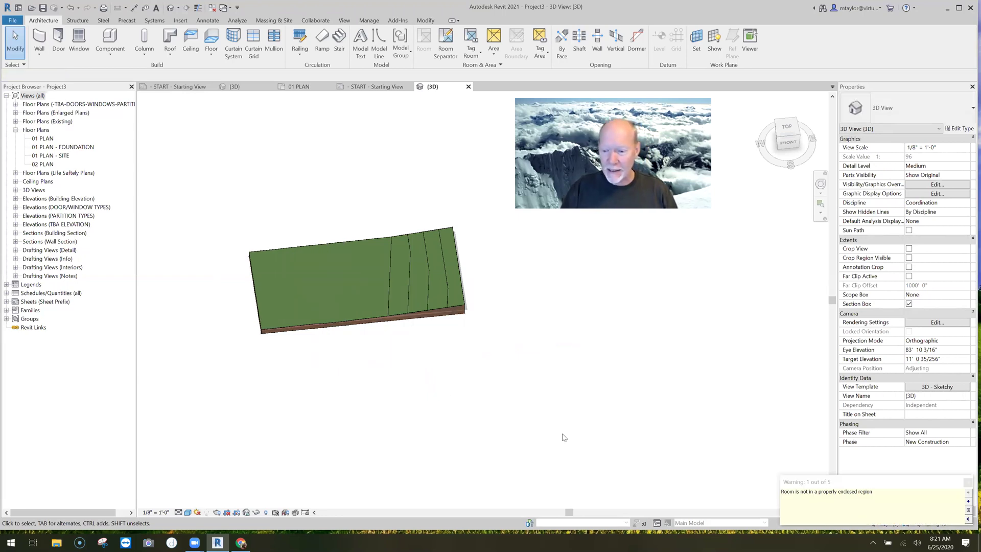
left_click_drag(436, 353, 236, 204)
key("Delete")
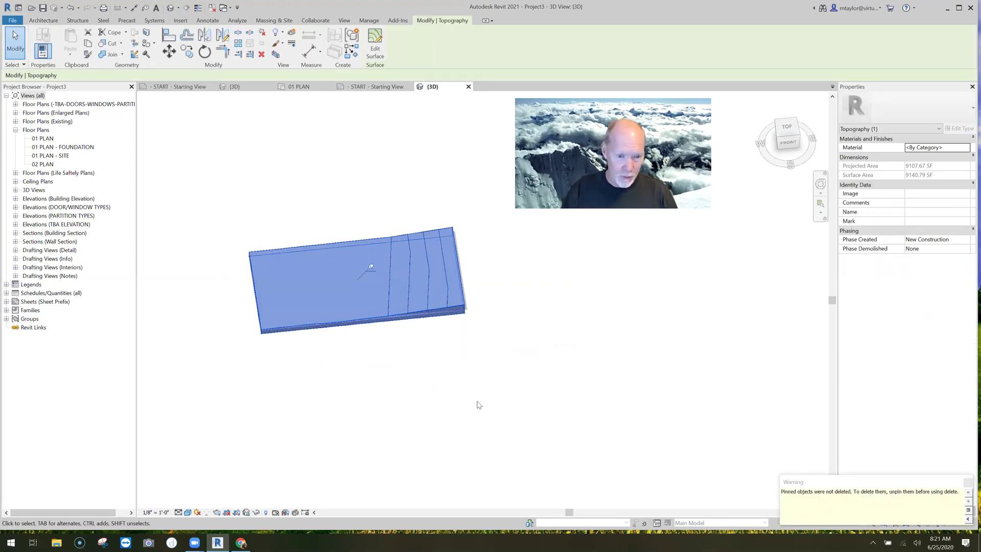
key("Delete")
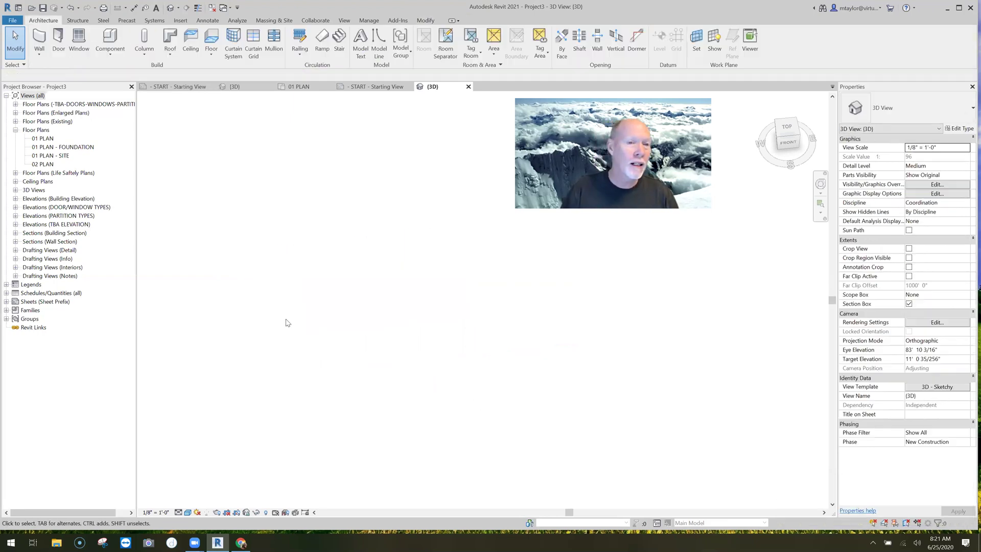
Step: Open the 01 PLAN floor plan and delete the leftover section marks and rooms, keeping the four elevation markers
left_click(45, 139)
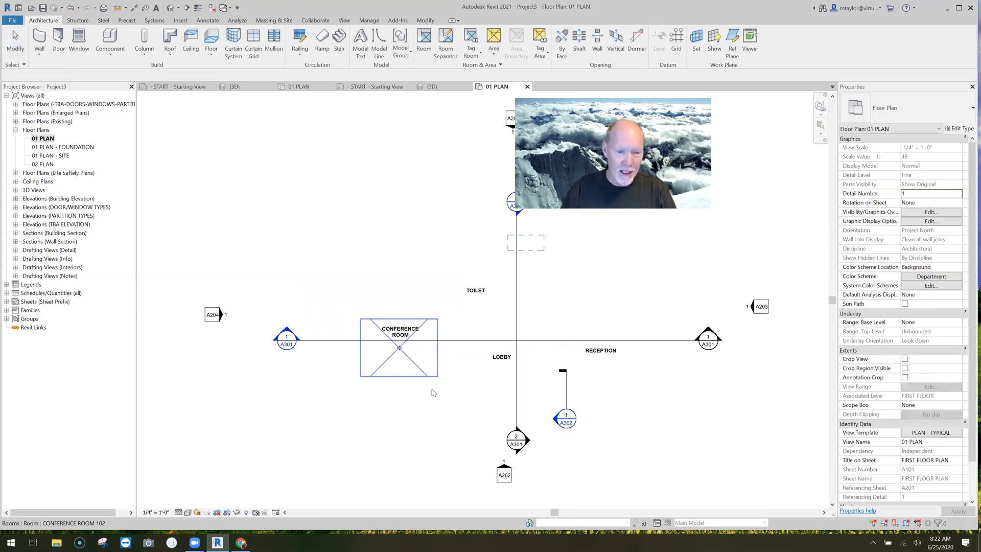
scroll(353, 416, "up", 1)
left_click(401, 426)
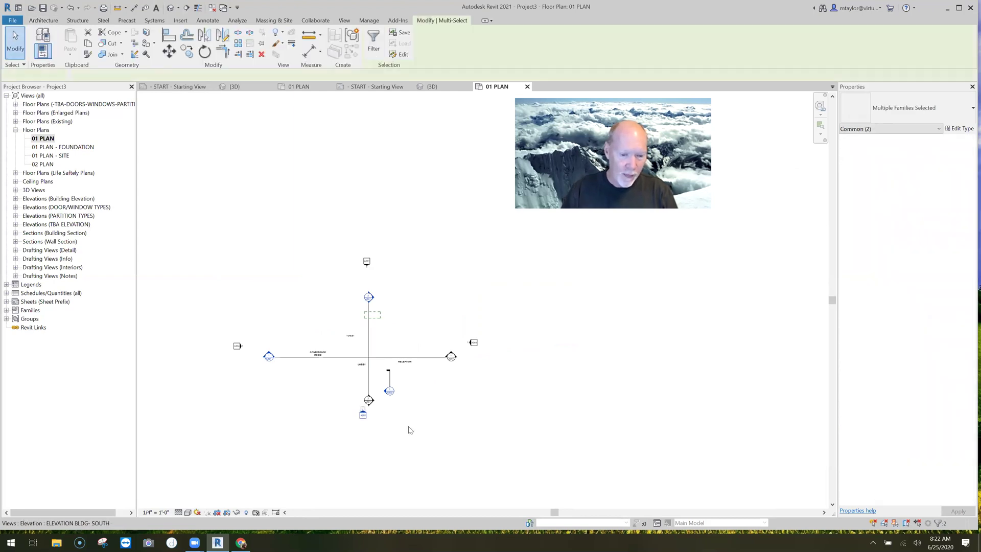
key("Escape")
left_click(362, 414)
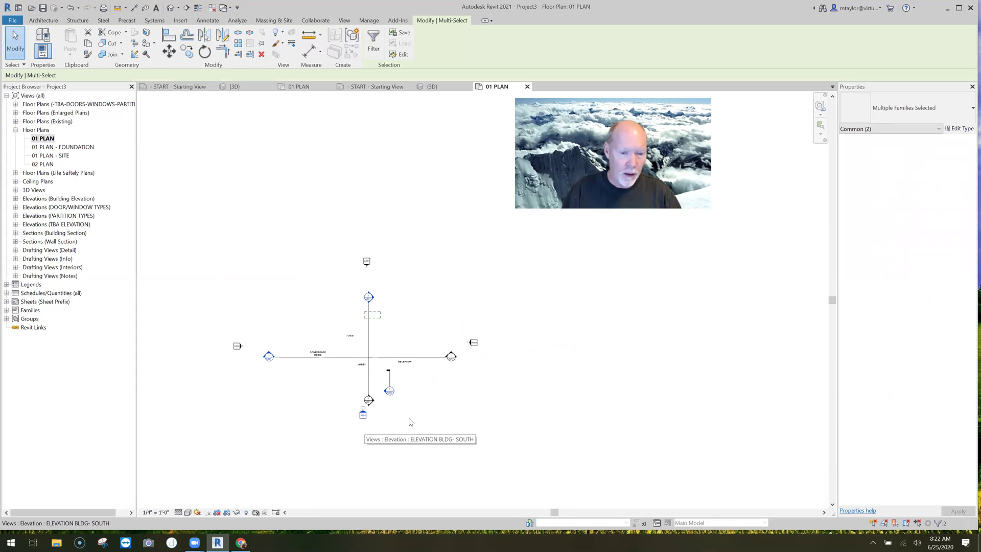
key("Escape")
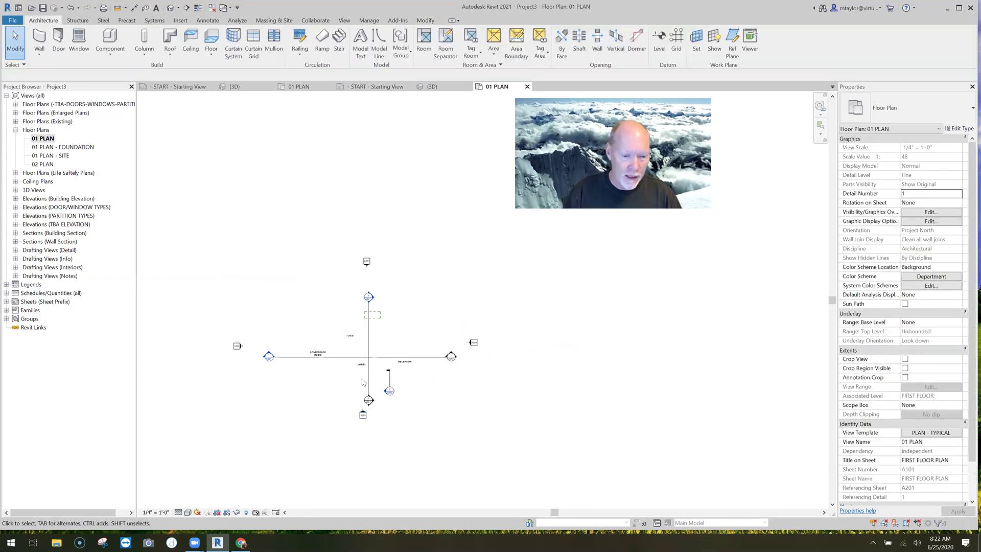
left_click_drag(362, 382, 332, 343)
key("Delete")
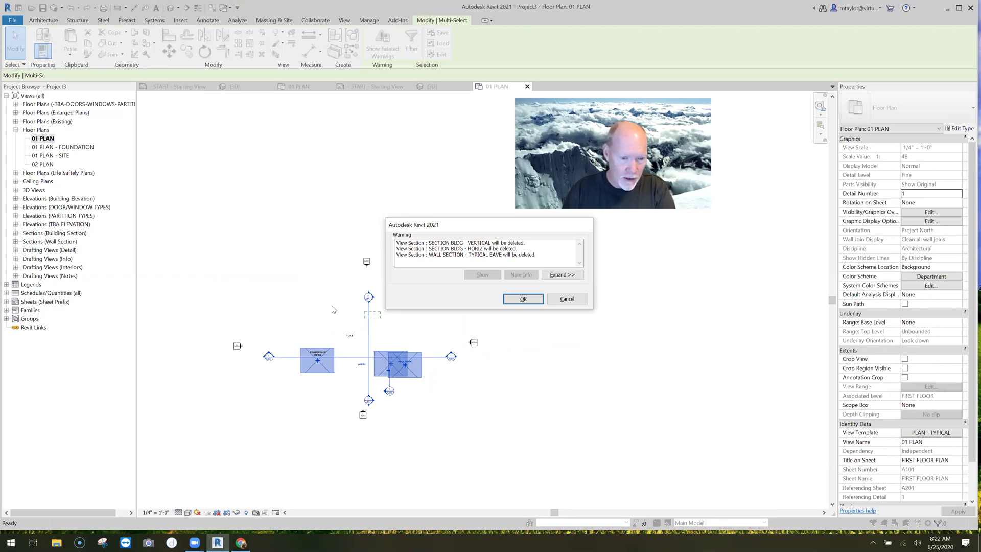
key("Return")
key("Delete")
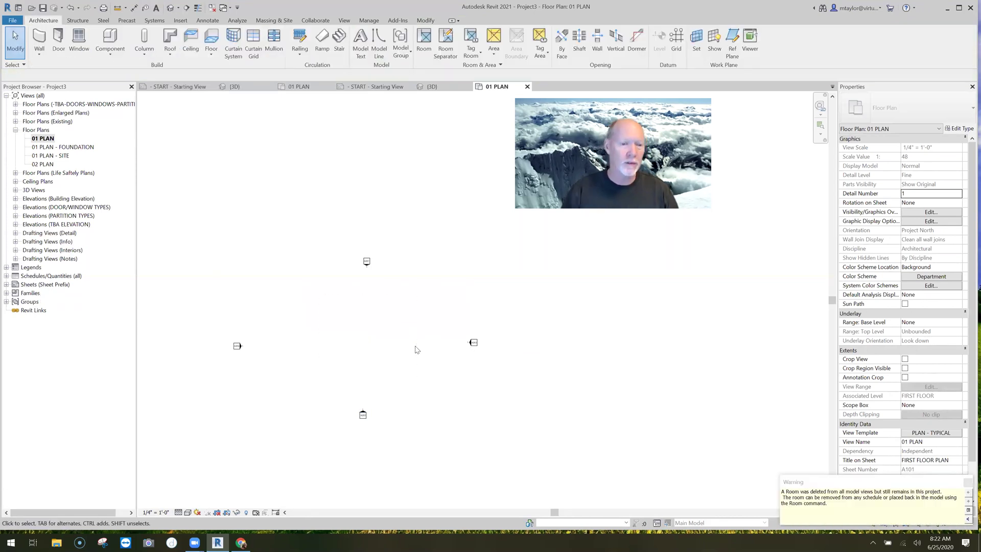
Step: Draw a rectangle of Exterior - S6 - Brick walls, about 8'-1" by 7'-7", between the four elevation markers
scroll(366, 341, "up", 2)
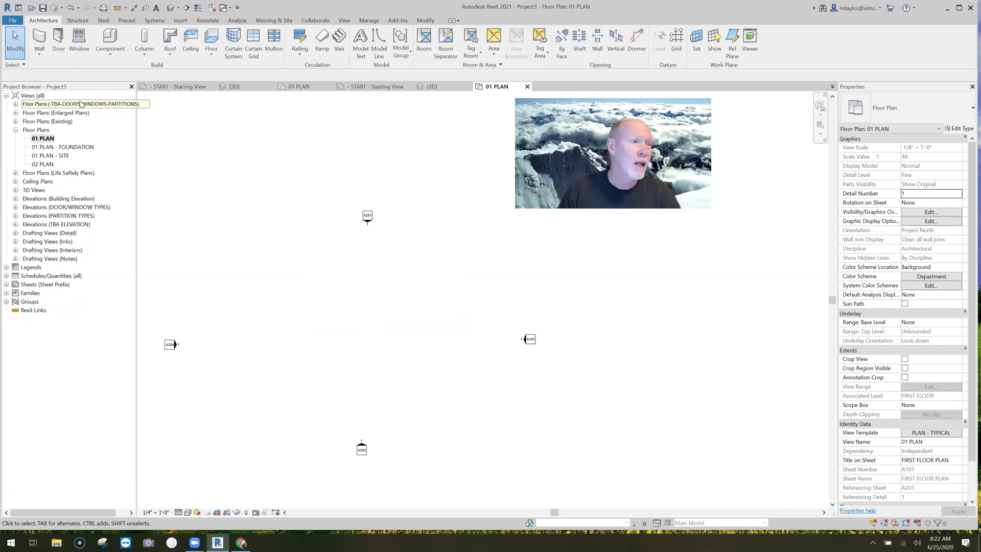
key("w")
key("a")
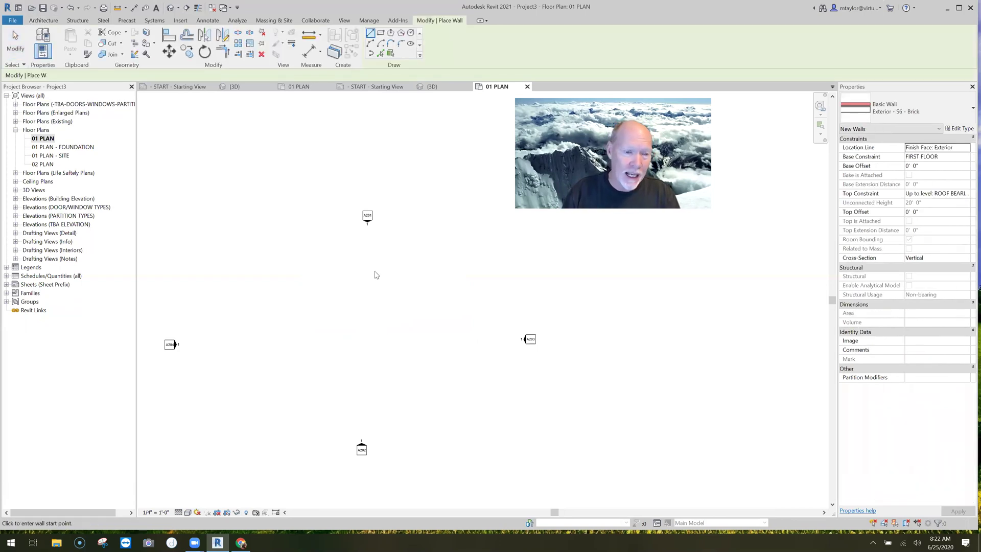
left_click(328, 284)
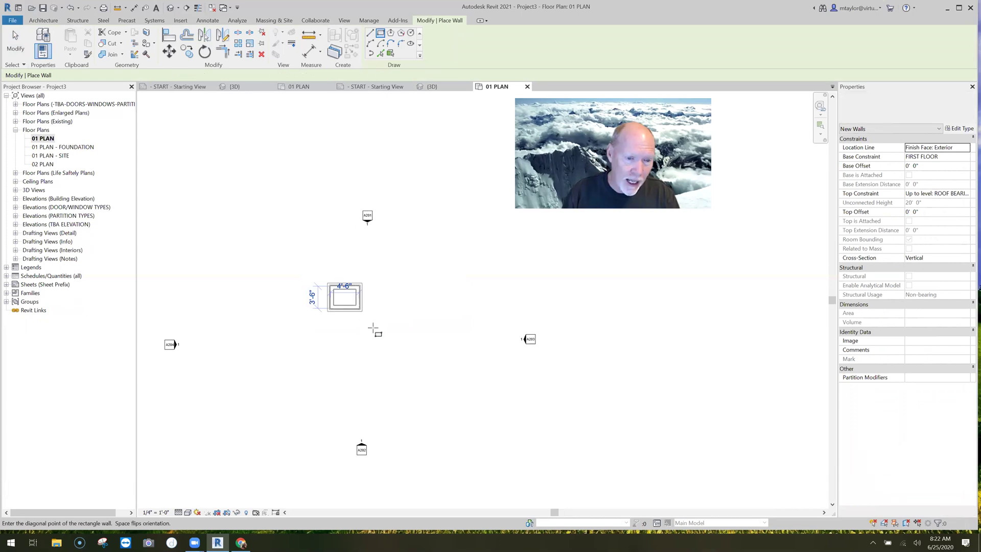
left_click(391, 342)
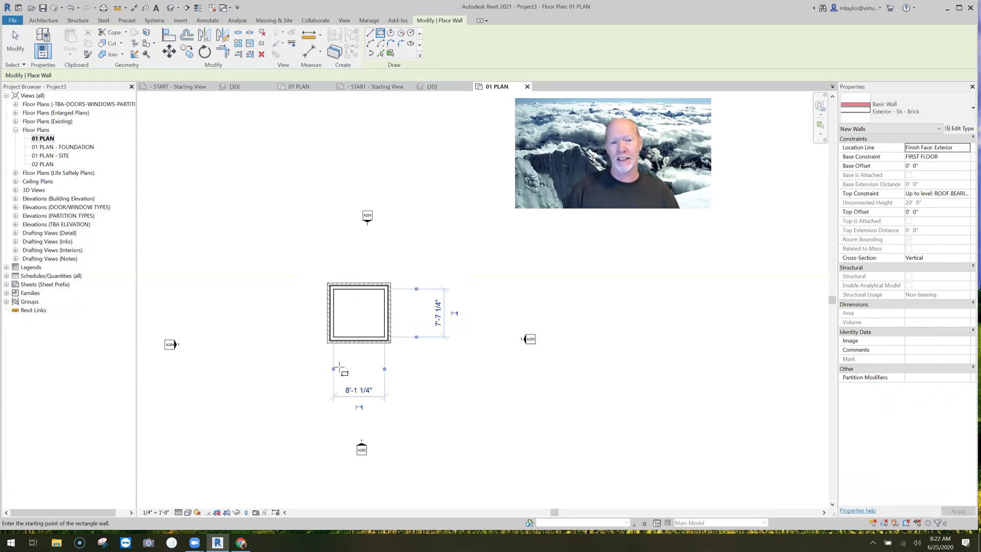
key("Escape")
key("Escape")
Step: Place an 08 Double - Flush - HM Frame - Exterior door, 6'-0" x 7'-0", centred in the west wall and swinging outward
scroll(335, 378, "up", 3)
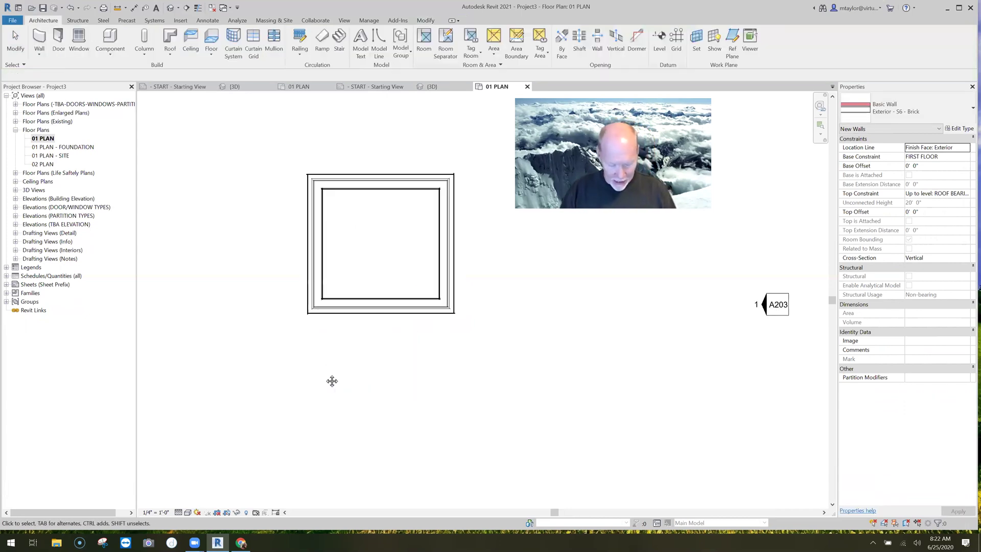
scroll(325, 377, "down", 1)
key("r")
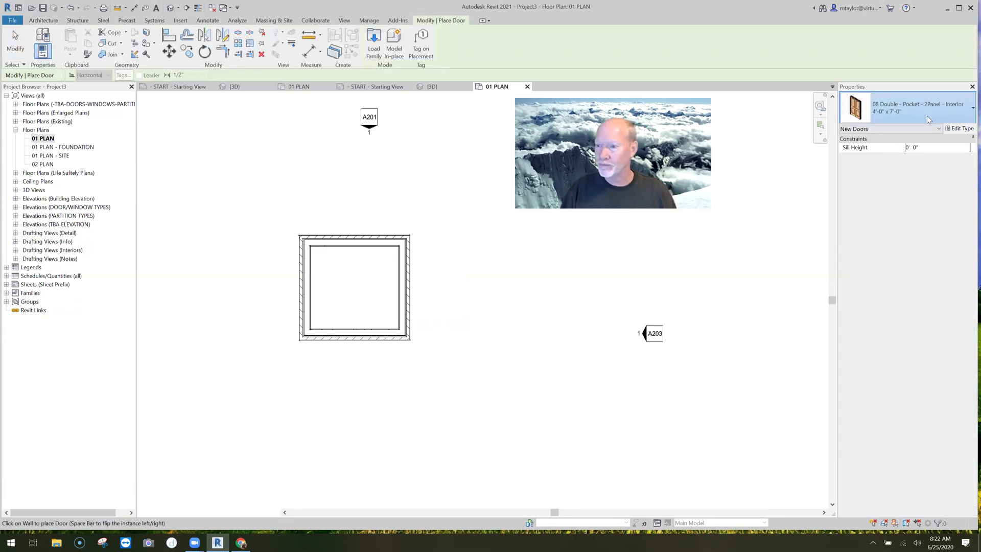
left_click(929, 119)
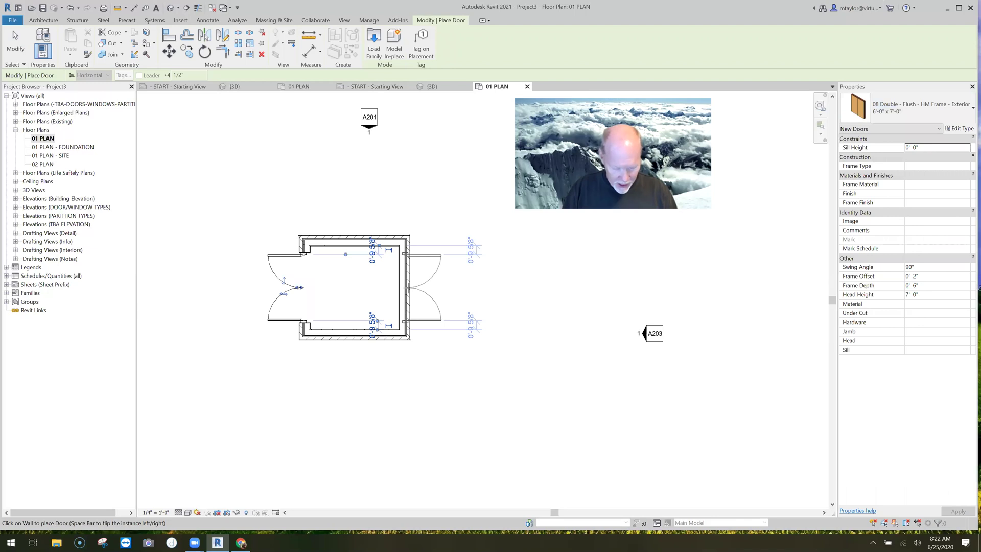
Step: Place 4'-0" x 5'-4" 08 Double Hung windows centred in the north, east and south walls
key("w")
key("n")
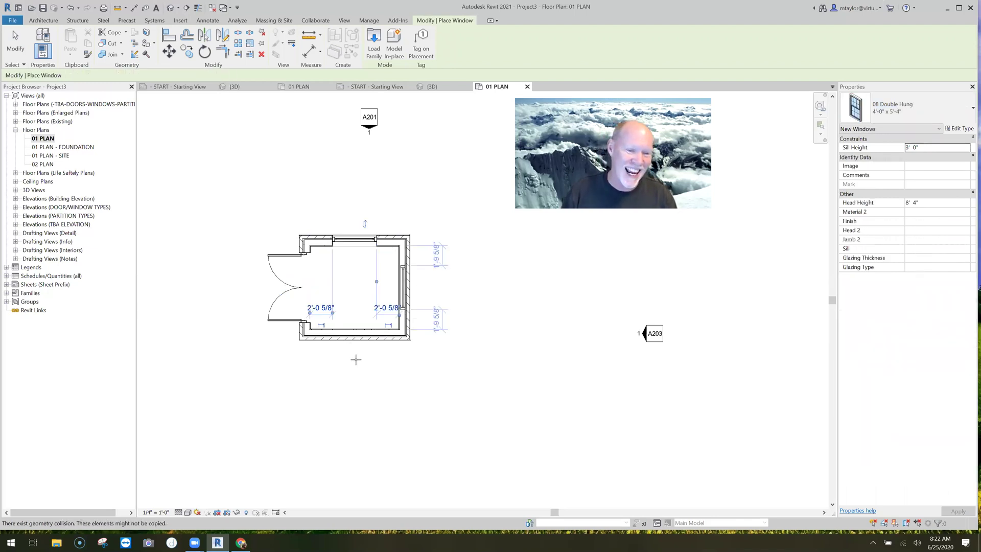
key("Escape")
key("Escape")
Step: Make the Project Base Point under the Site category visible in the PLAN - TYPICAL view template's model overrides
scroll(378, 406, "down", 3)
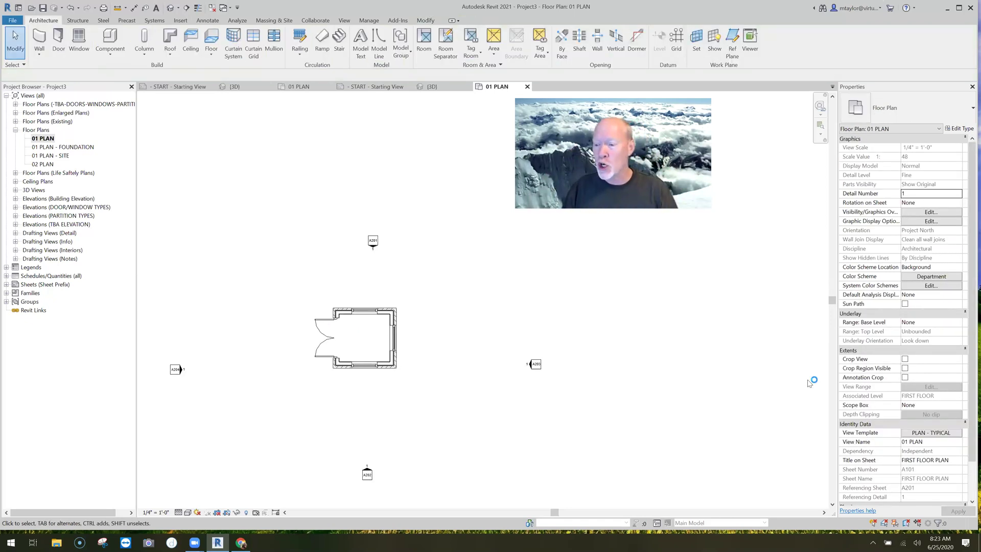
left_click(930, 433)
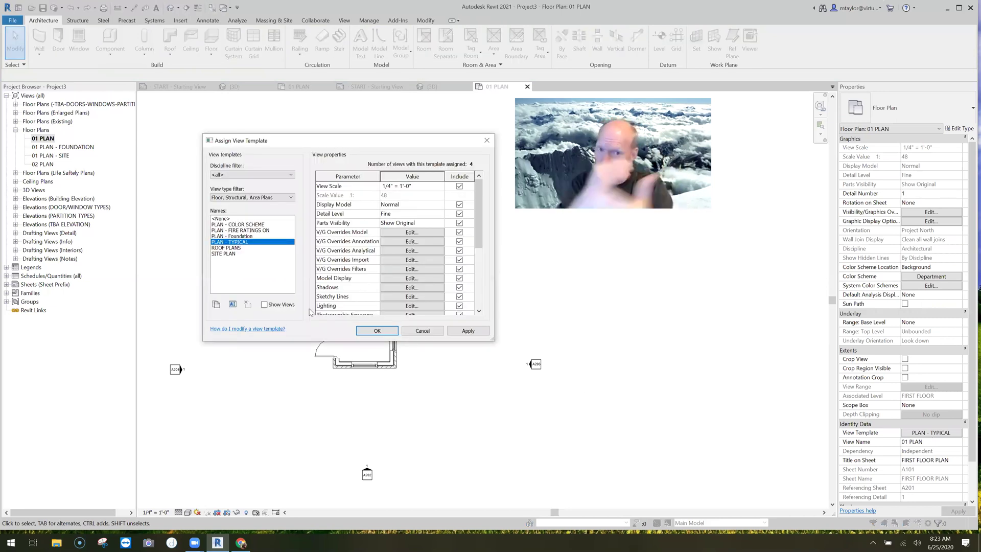
left_click(410, 233)
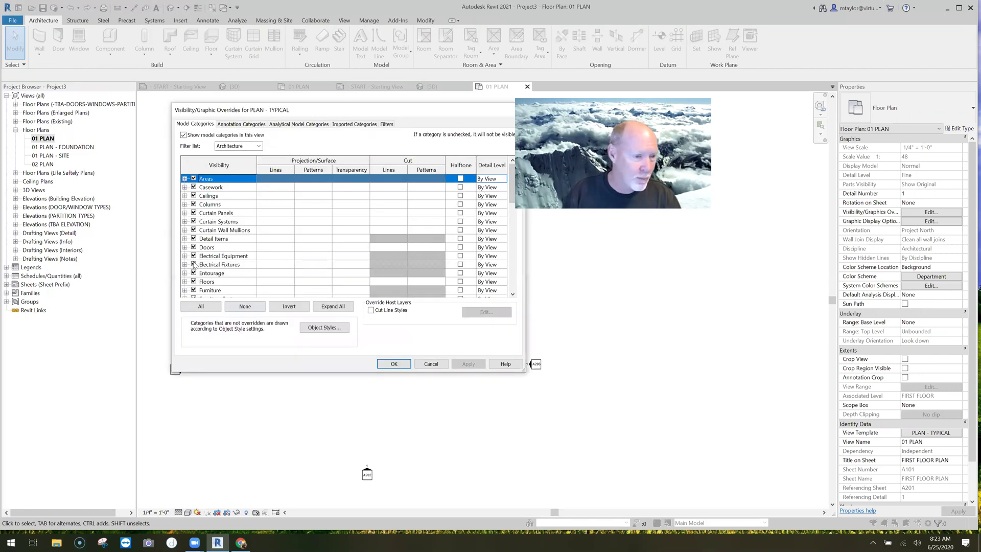
scroll(194, 265, "down", 4)
scroll(188, 213, "down", 4)
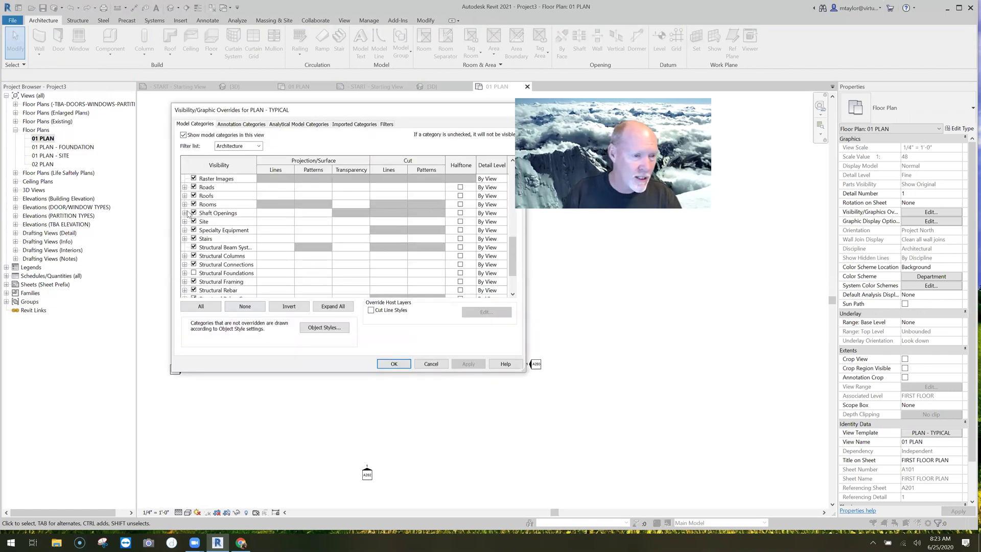
scroll(188, 214, "down", 1)
left_click(185, 213)
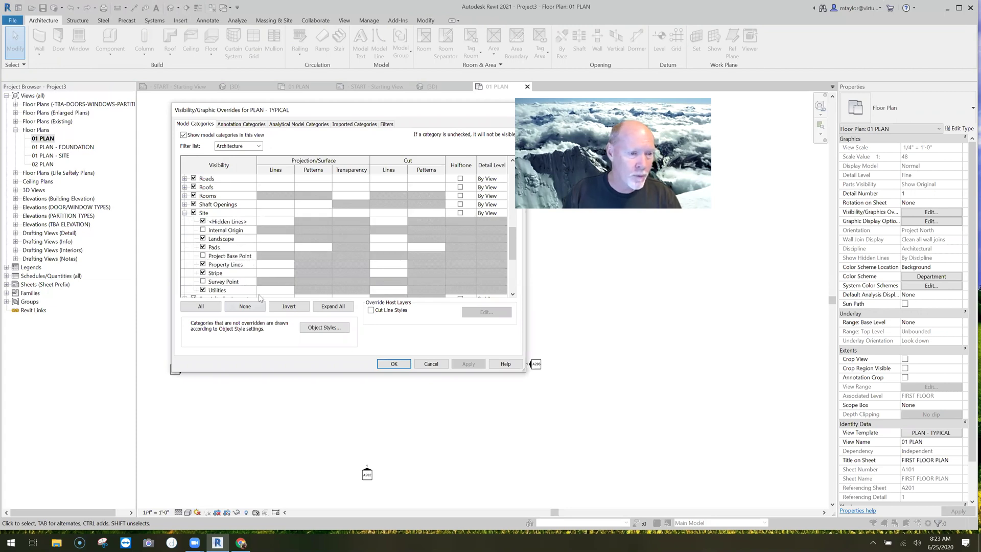
left_click(214, 255)
left_click(398, 366)
left_click(382, 332)
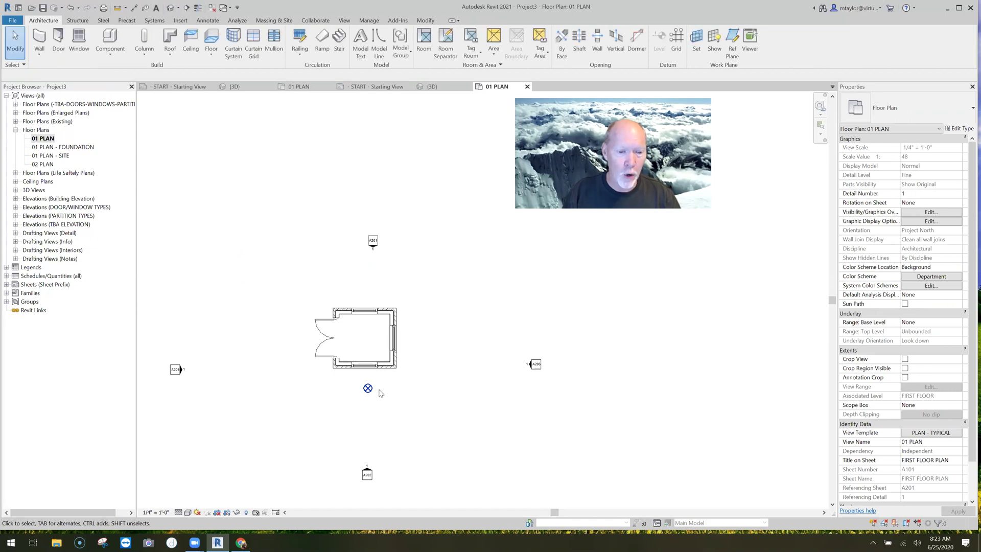
Step: Move the project base point onto the outer northeast corner of the small building
left_click(367, 388)
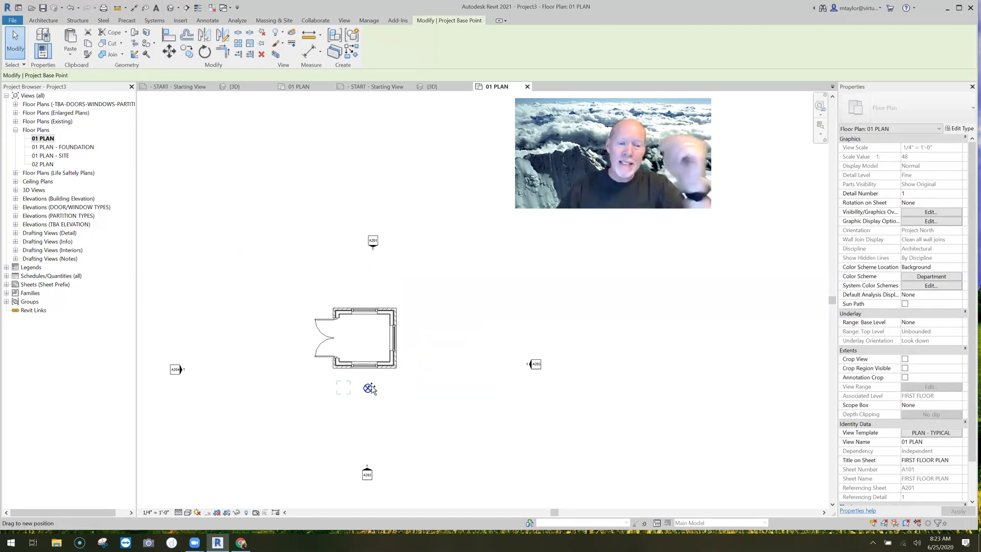
left_click_drag(369, 388, 327, 384)
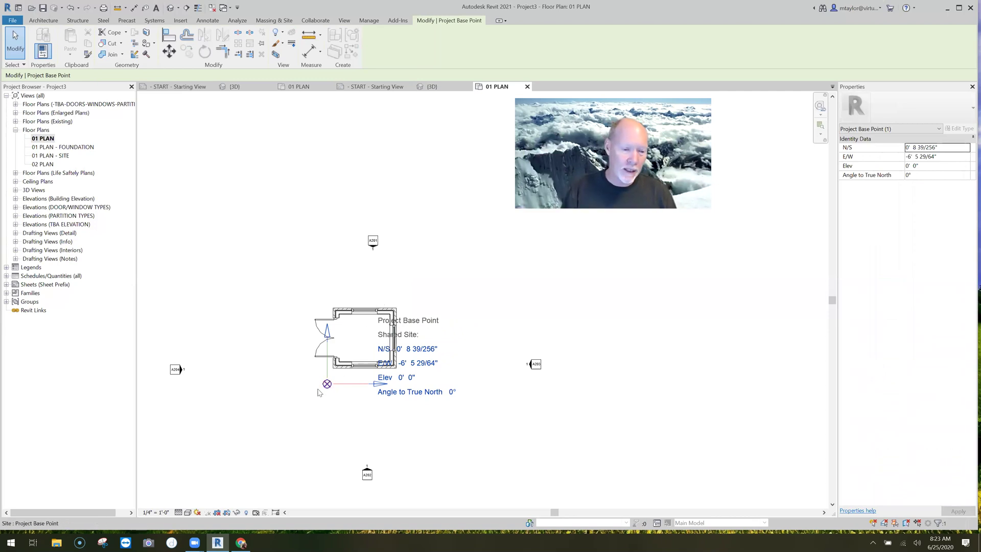
left_click(429, 289)
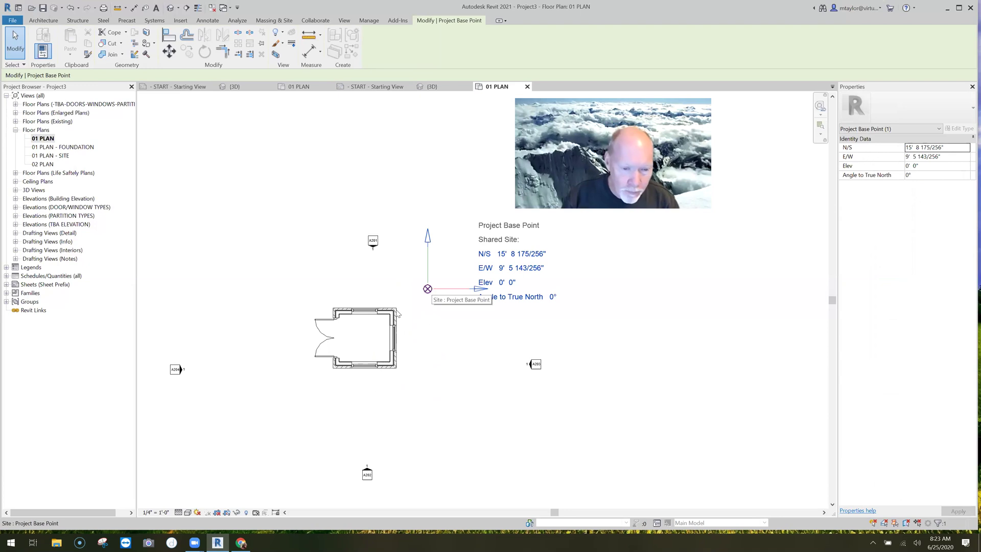
scroll(398, 309, "up", 4)
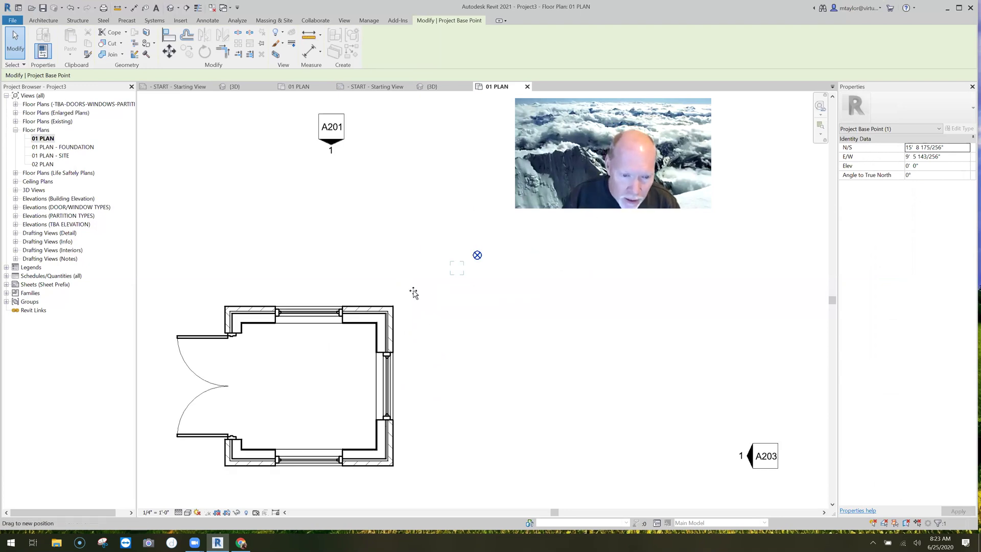
key("ctrl+z")
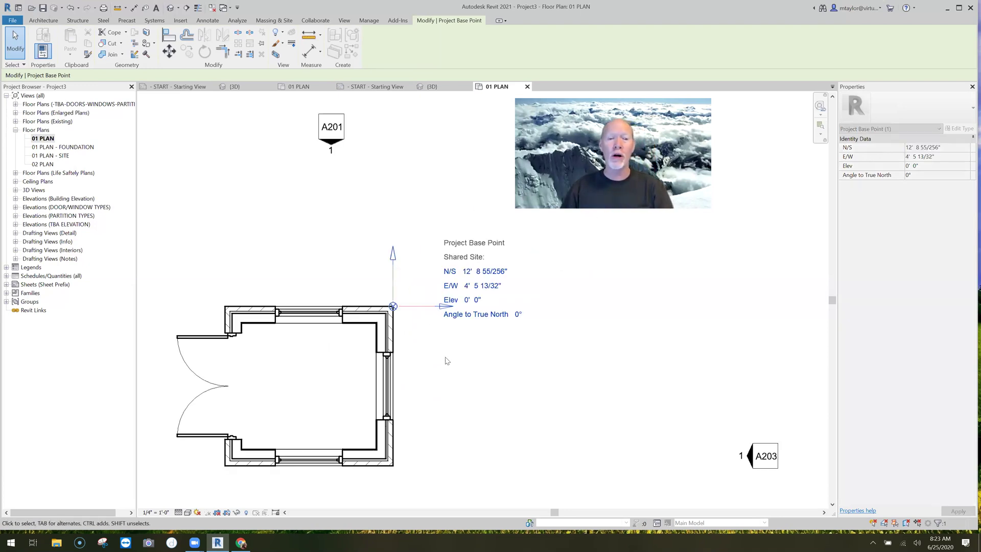
left_click(446, 361)
scroll(445, 361, "down", 2)
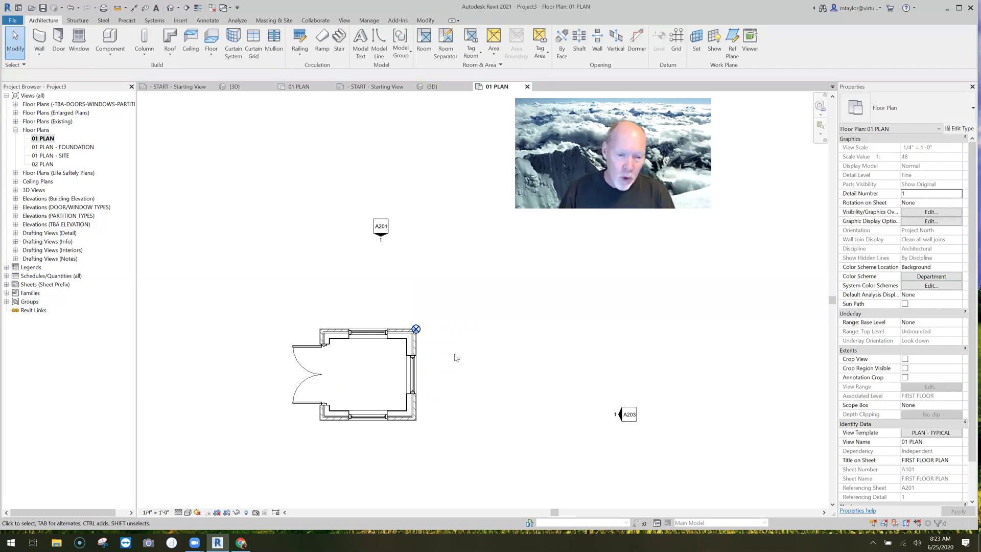
left_click(420, 329)
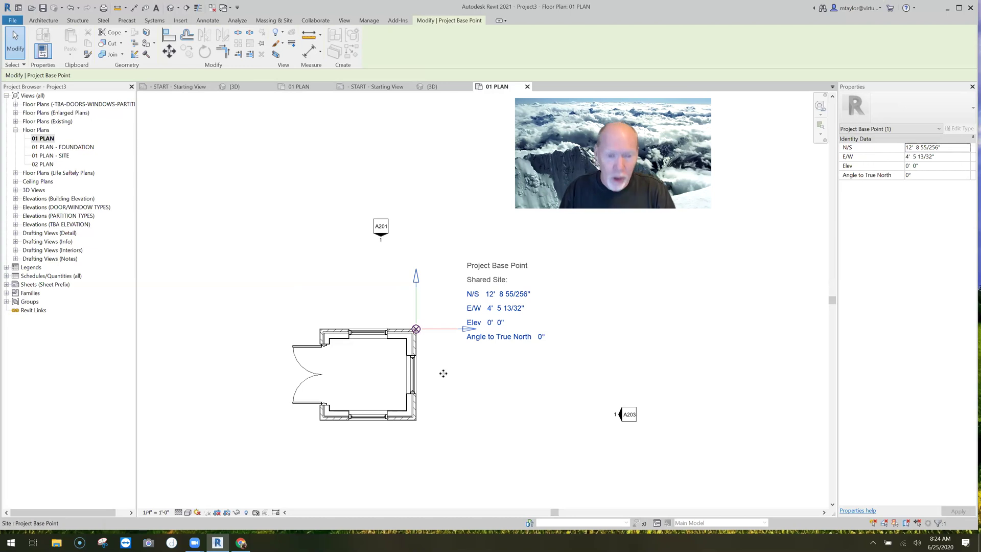
Step: Save the project to the Desktop as LITTLE SQUARE BLDG
left_click(43, 8)
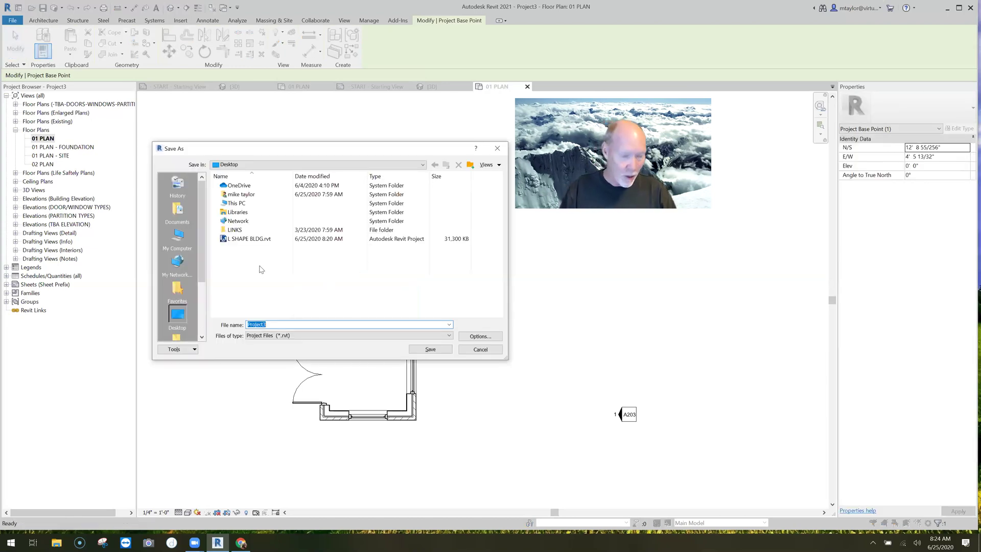
type("LITTLE SQ")
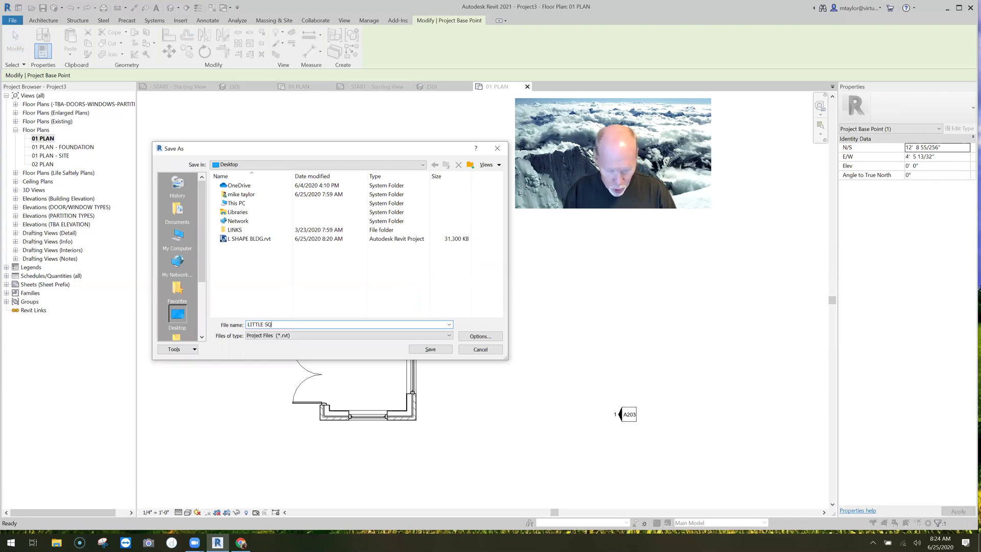
type("UARE BLDG")
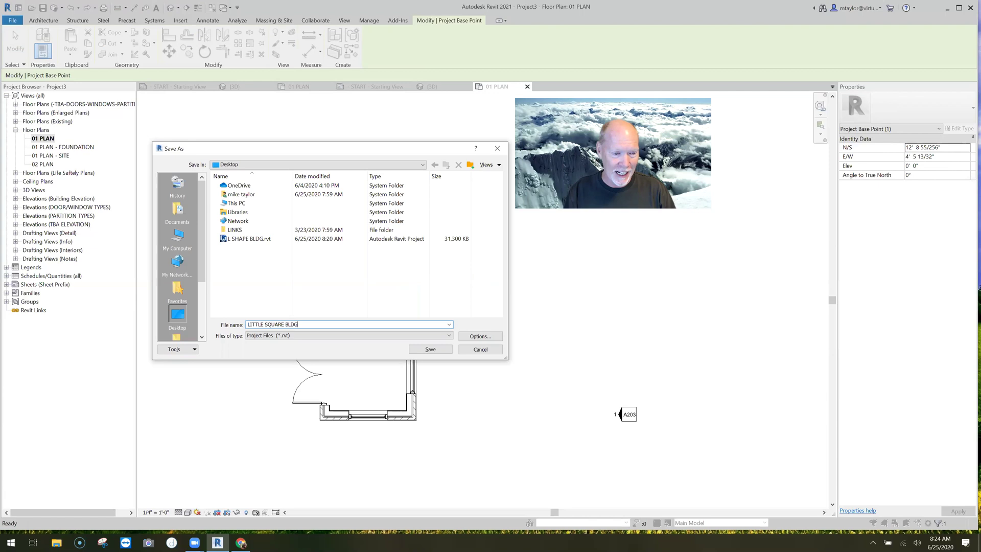
left_click(435, 350)
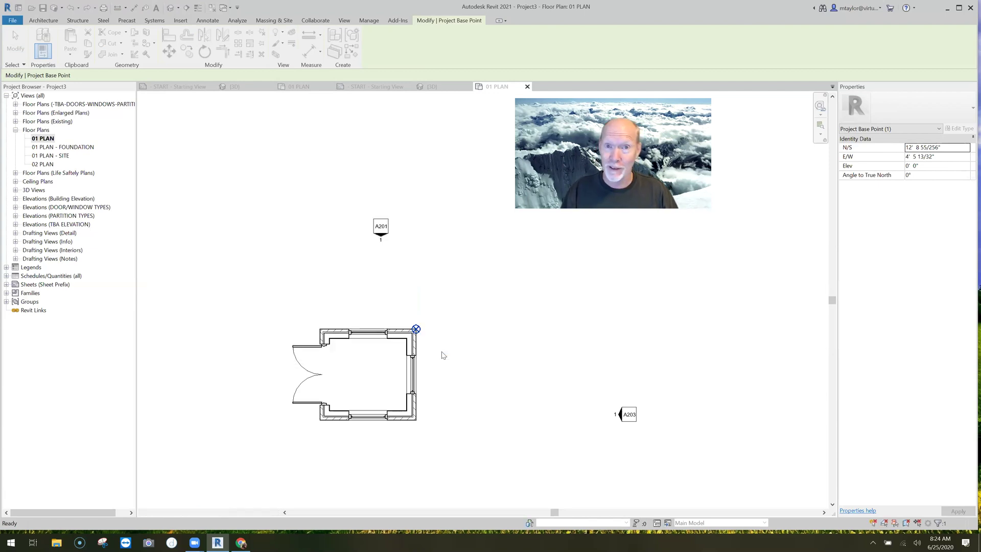
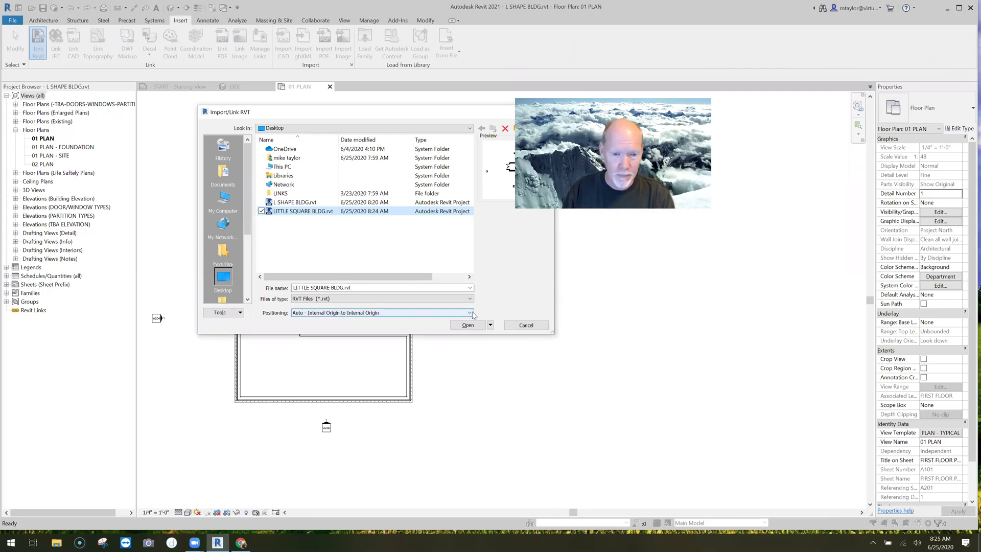
Step: Link LITTLE SQUARE BLDG.rvt into L SHAPE BLDG with Auto - Project Base Point to Project Base Point positioning
left_click(342, 313)
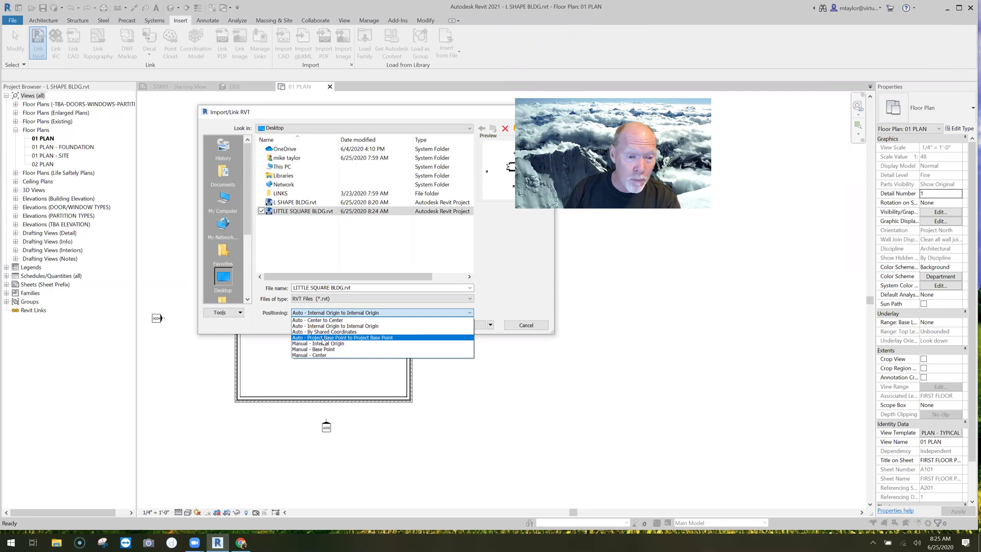
left_click(402, 338)
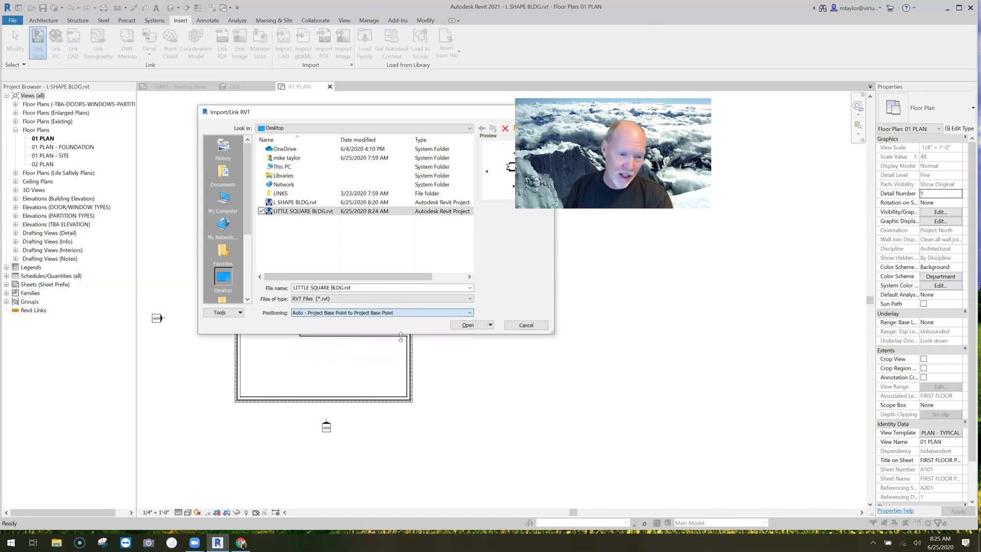
left_click(468, 325)
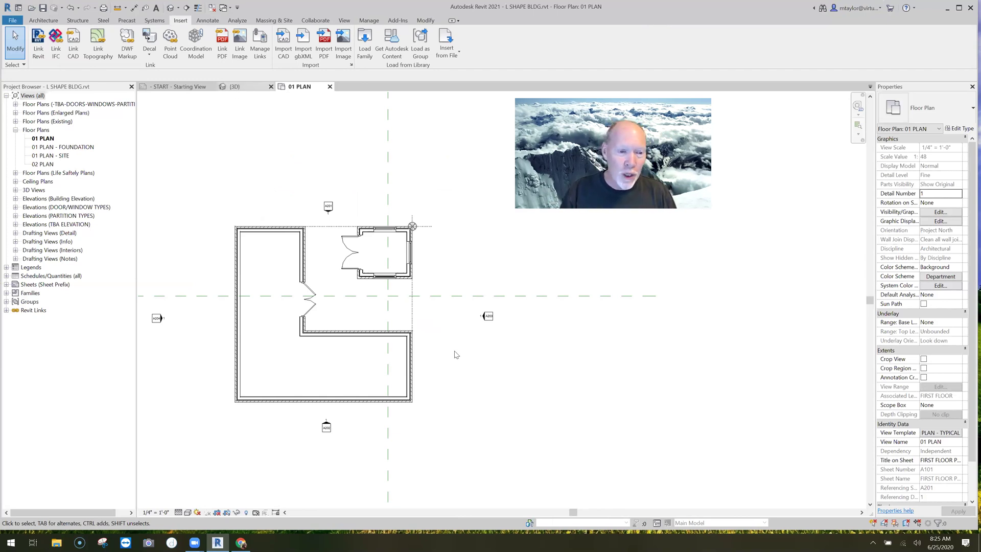
Step: Inspect the linked small building's placement against the L-shaped building in the 3D view and the 01 PLAN floor plan
key("ctrl+Tab")
middle_click_drag(421, 317, 304, 347, "shift")
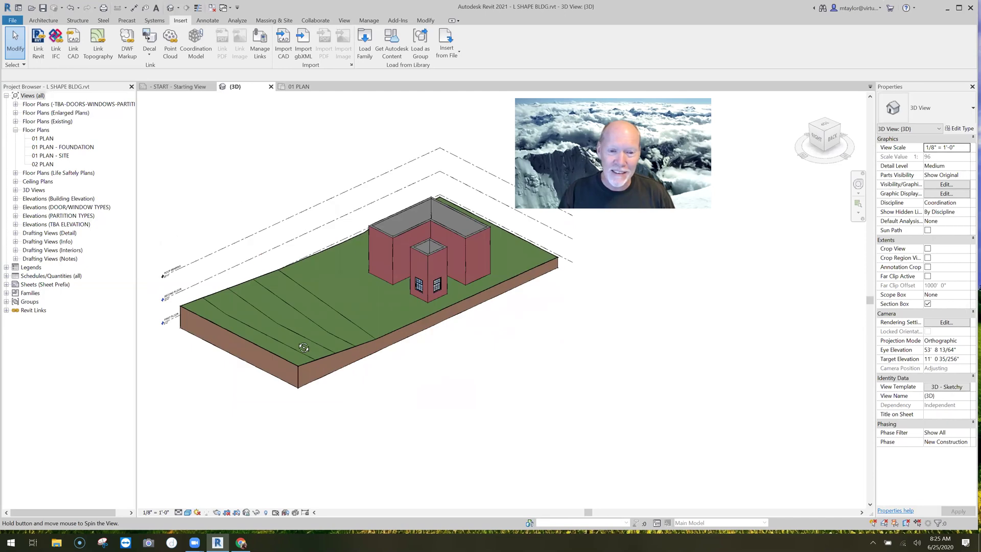
middle_click_drag(389, 306, 436, 286, "shift")
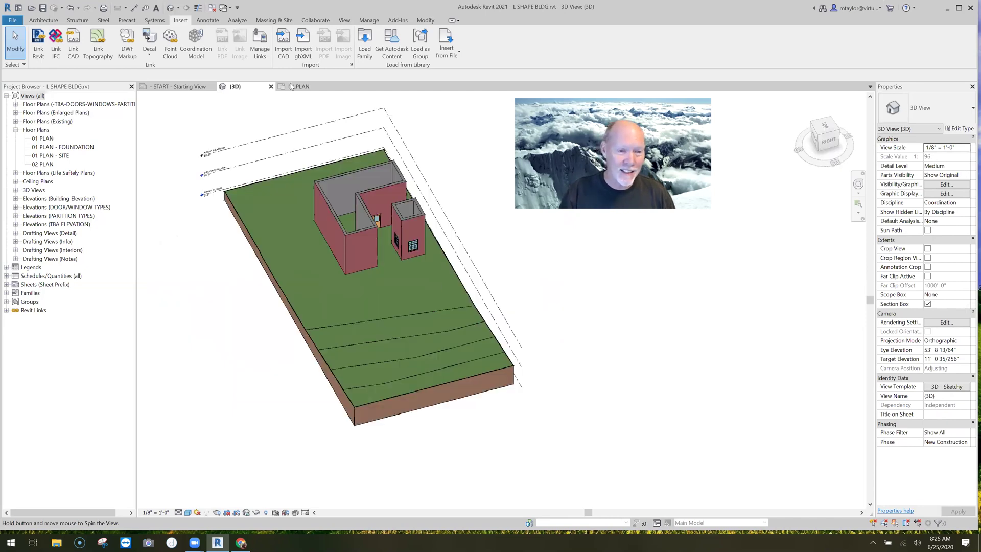
left_click(294, 87)
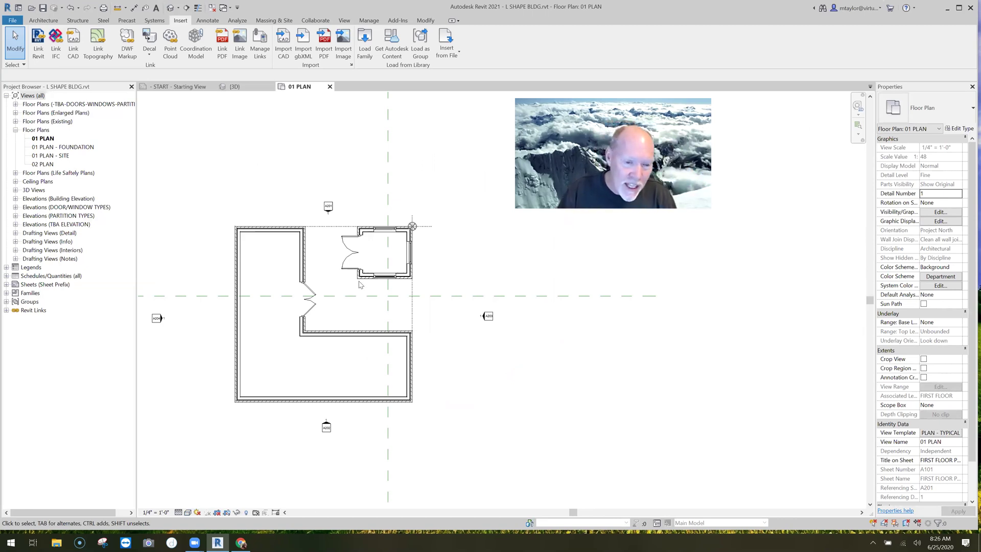
scroll(360, 286, "up", 3)
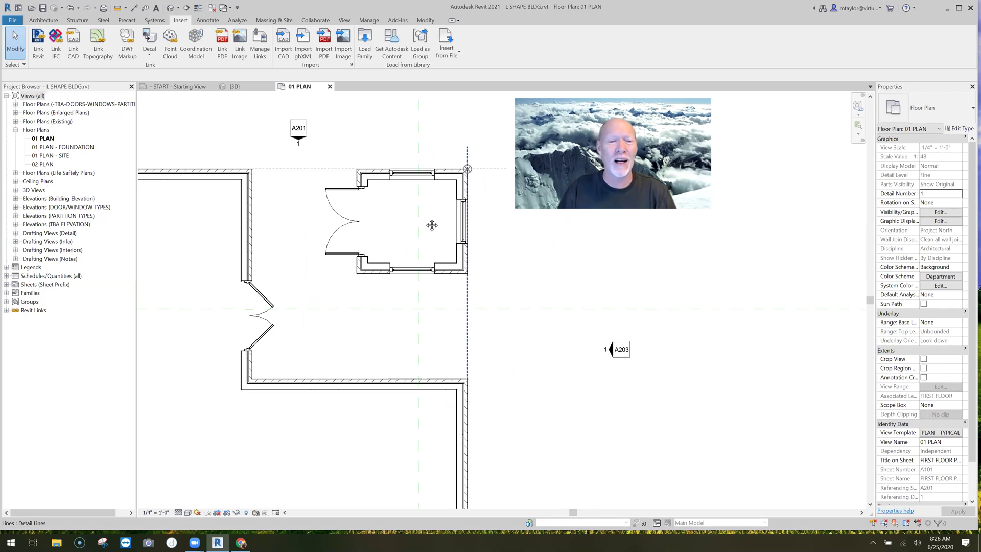
scroll(431, 226, "down", 3)
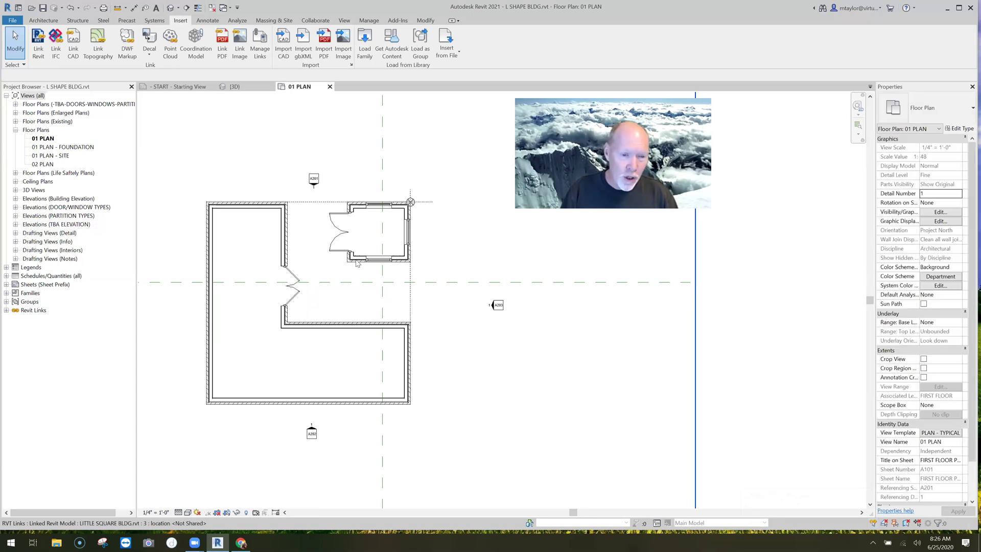
Step: Delete the linked small building from the floor plan and remove the LITTLE SQUARE BLDG.rvt link from the project
left_click(438, 294)
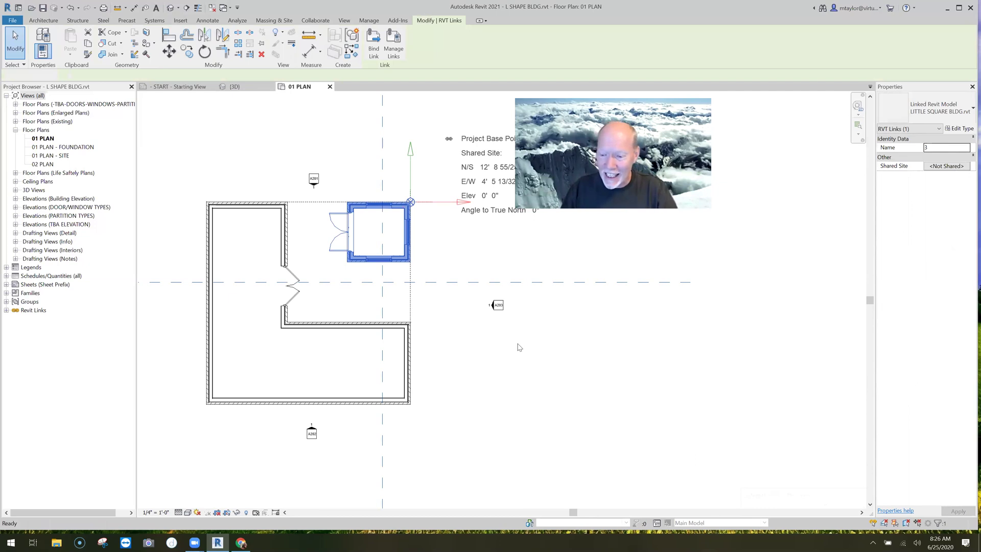
key("Delete")
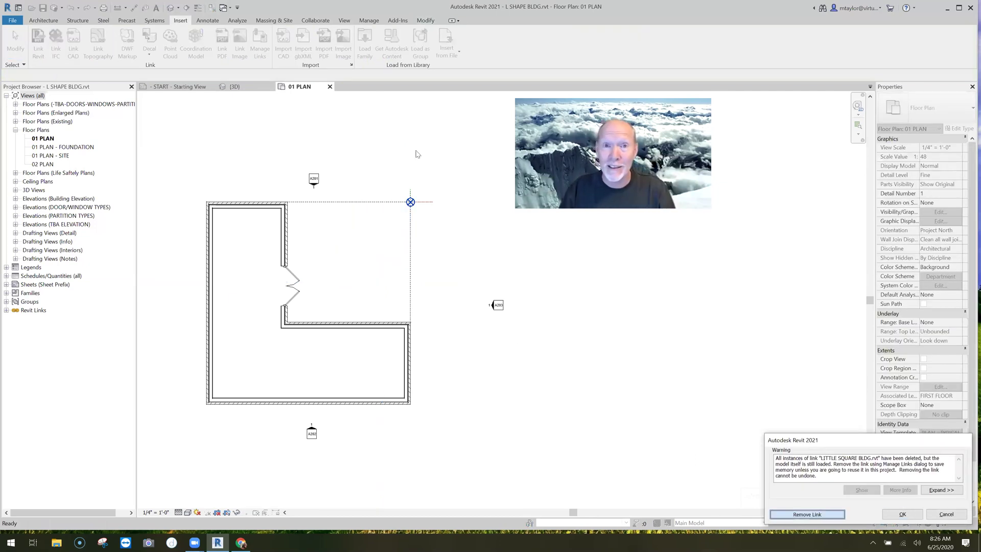
key("Return")
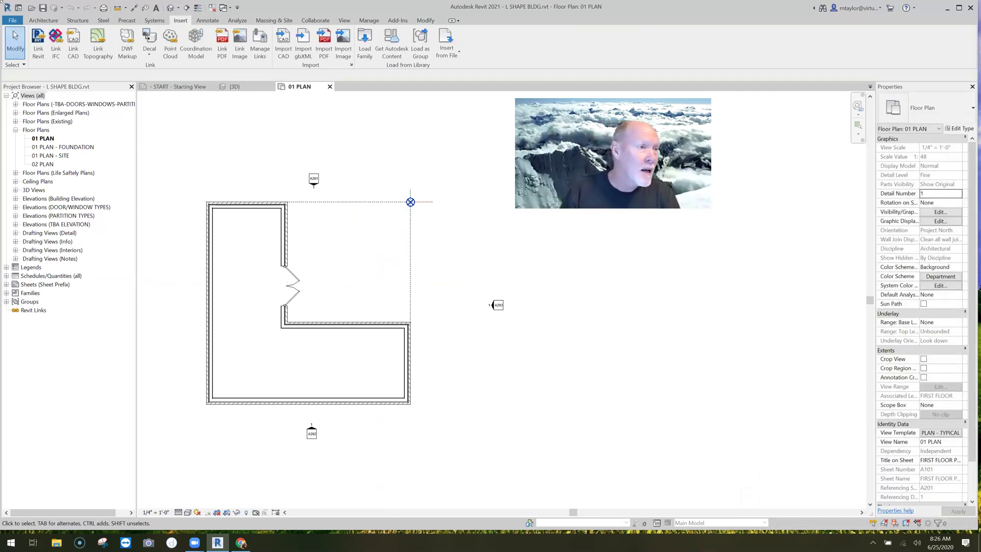
Step: Open LITTLE SQUARE BLDG.rvt from the Desktop and display its 01 PLAN floor plan
left_click(41, 49)
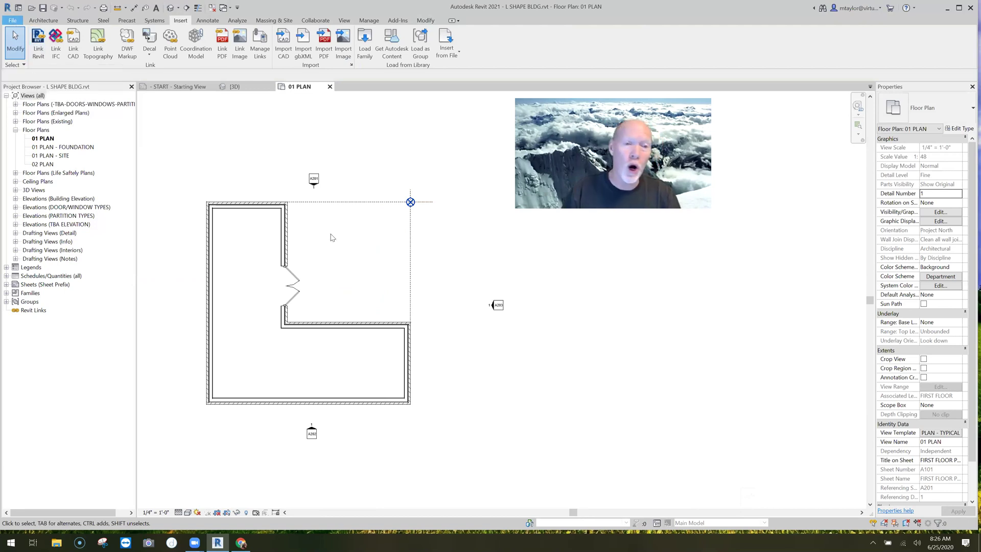
key("ctrl+o")
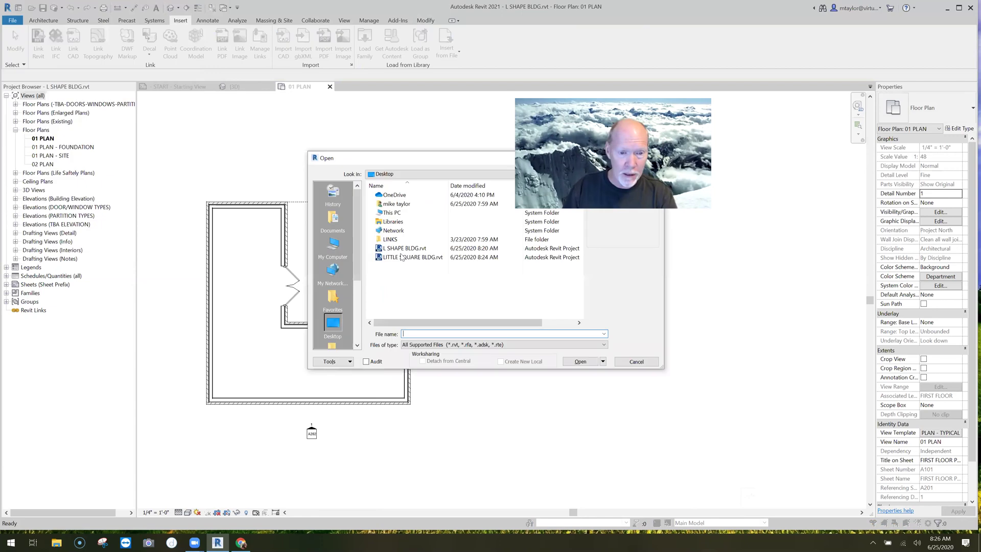
left_click(413, 257)
left_click(580, 361)
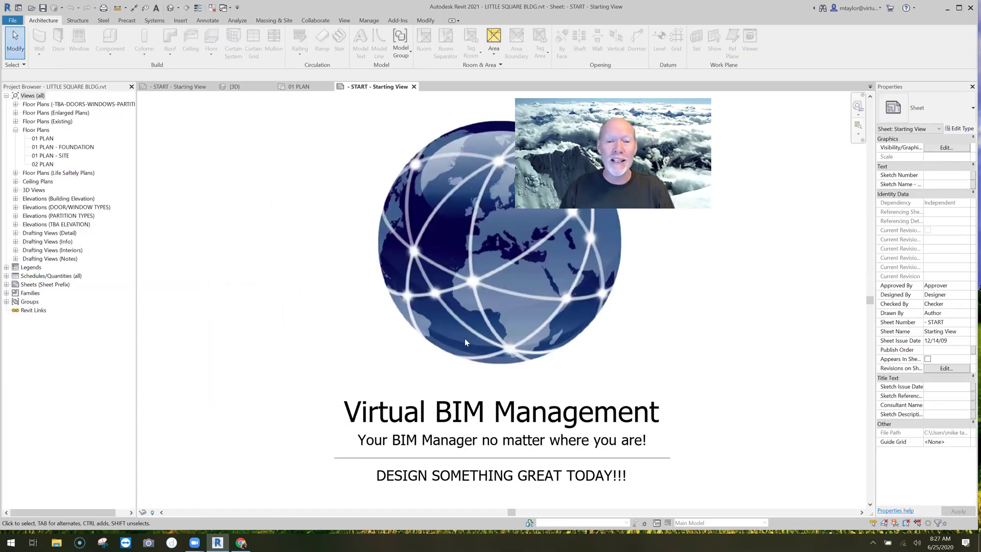
scroll(327, 343, "up", 3)
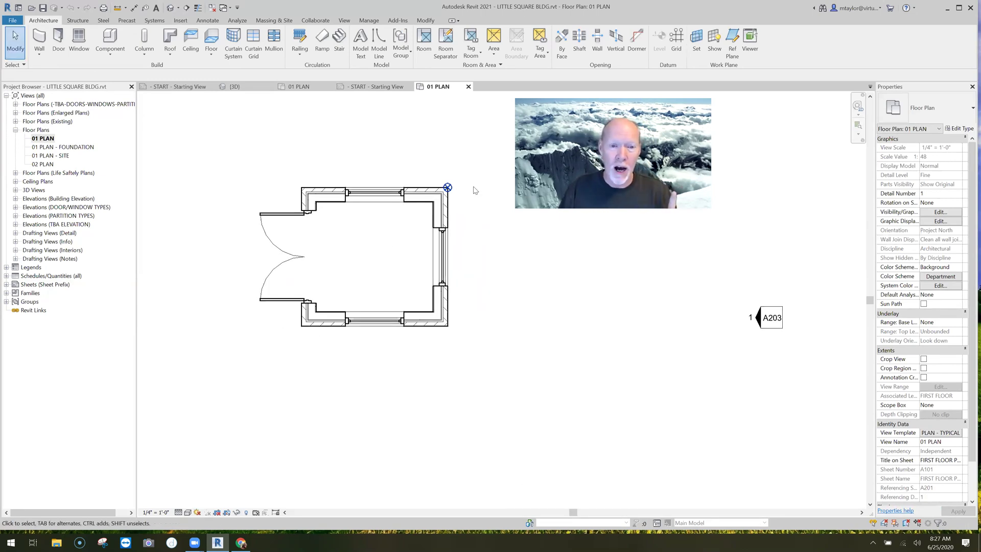
Step: Move the project base point onto the outer southwest corner of the small building
left_click(448, 188)
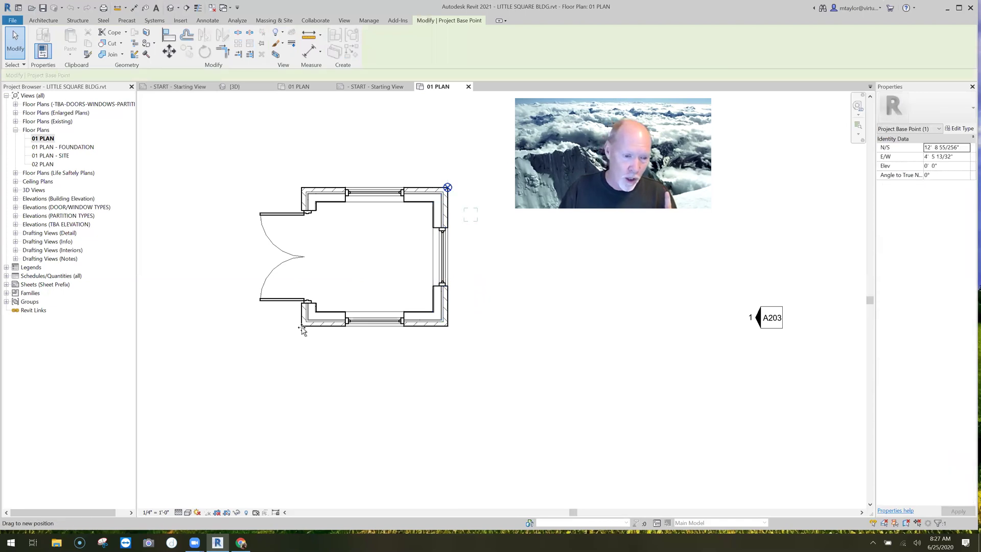
left_click(333, 372)
Step: Save the LITTLE SQUARE BLDG project and close it to return to L SHAPE BLDG
left_click(42, 8)
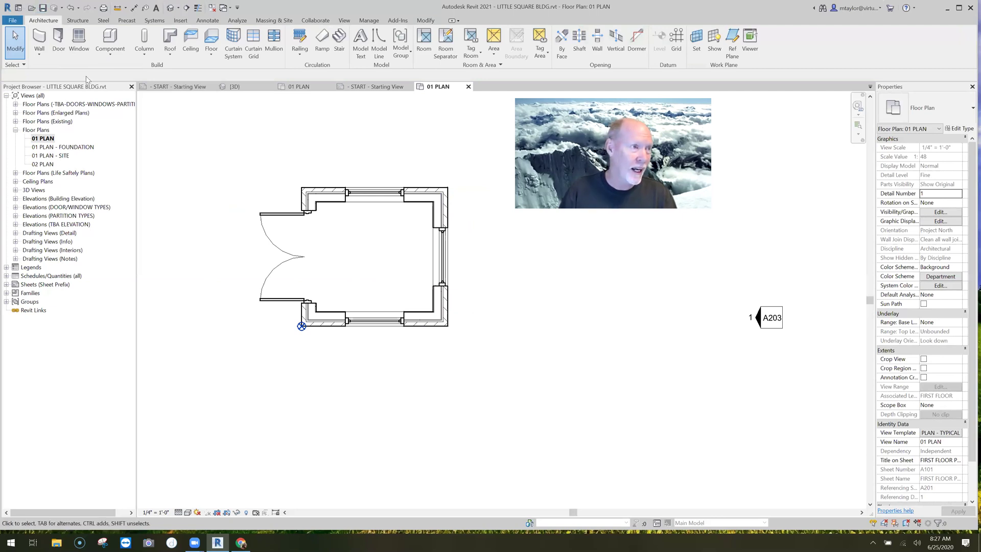
key("alt+f")
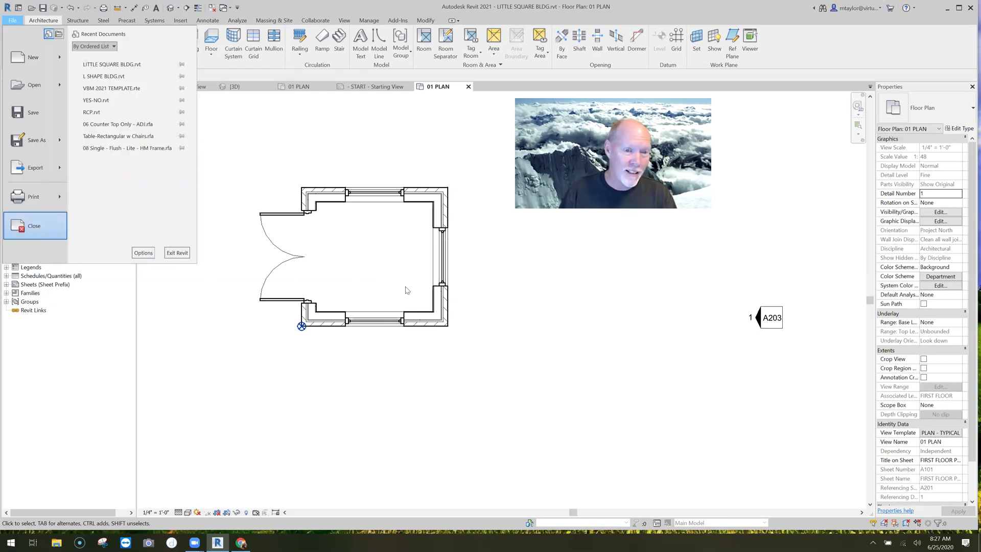
key("Return")
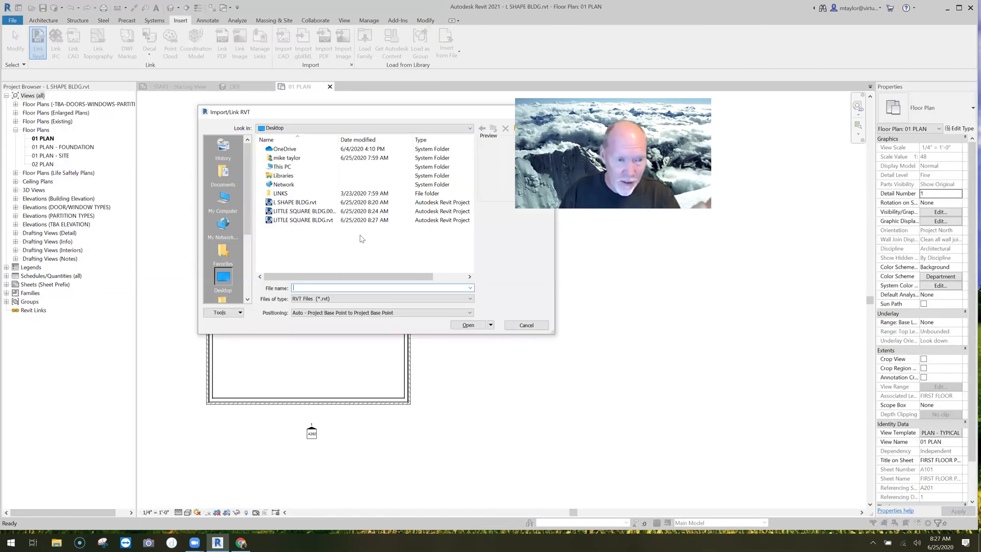
Step: Link LITTLE SQUARE BLDG.rvt again with Auto - Project Base Point to Project Base Point positioning
left_click(306, 221)
key("Return")
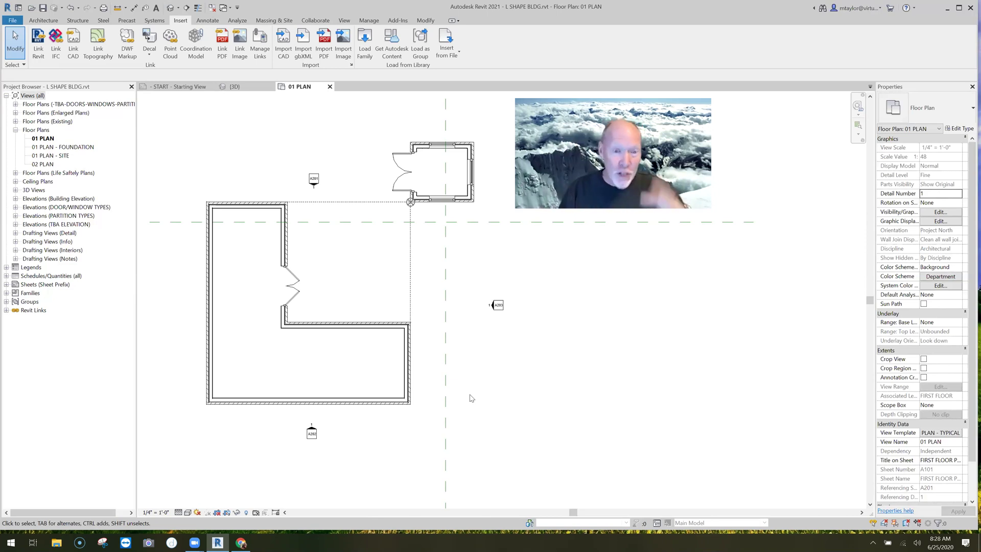
middle_click_drag(469, 390, 418, 352)
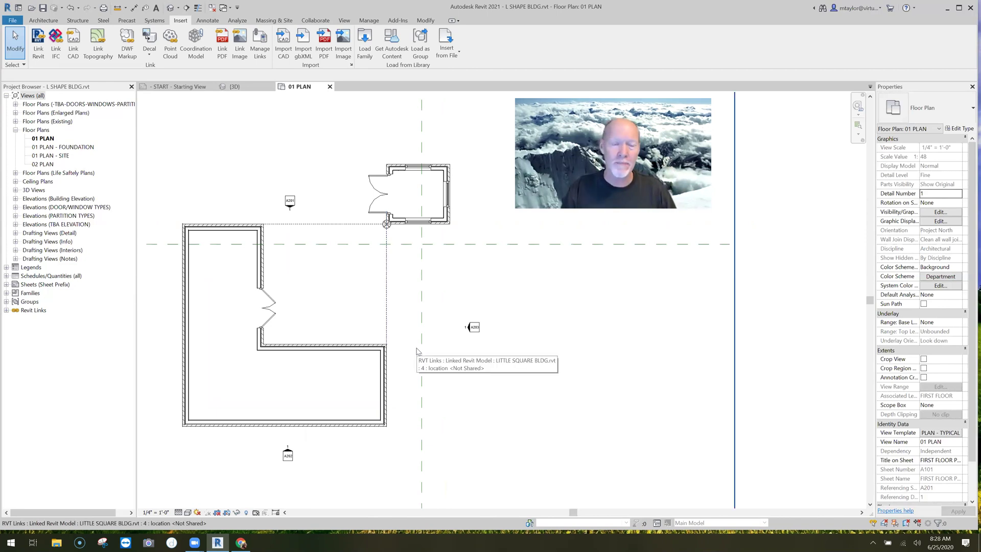